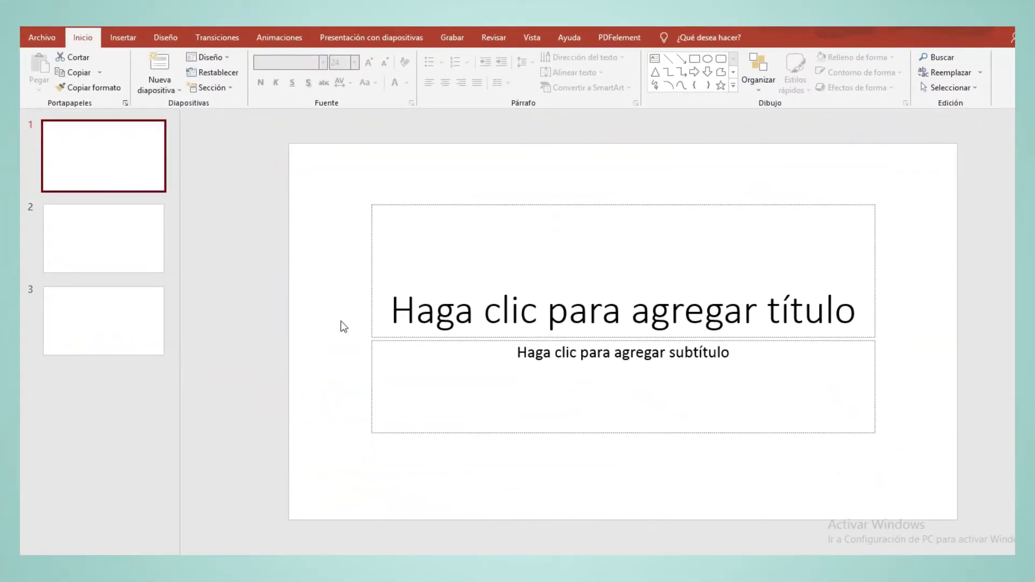
Step: Delete the subtitle and title placeholders from slide 1
{"action": "left_click", "coordinate": [585, 337]}
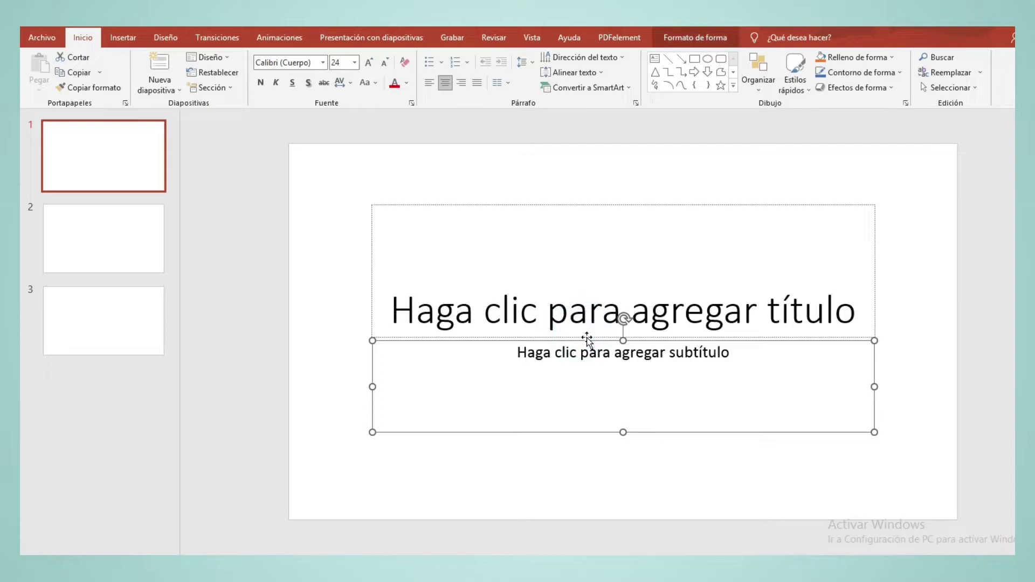
{"action": "key", "text": "Delete"}
{"action": "left_click", "coordinate": [588, 337]}
{"action": "key", "text": "Delete"}
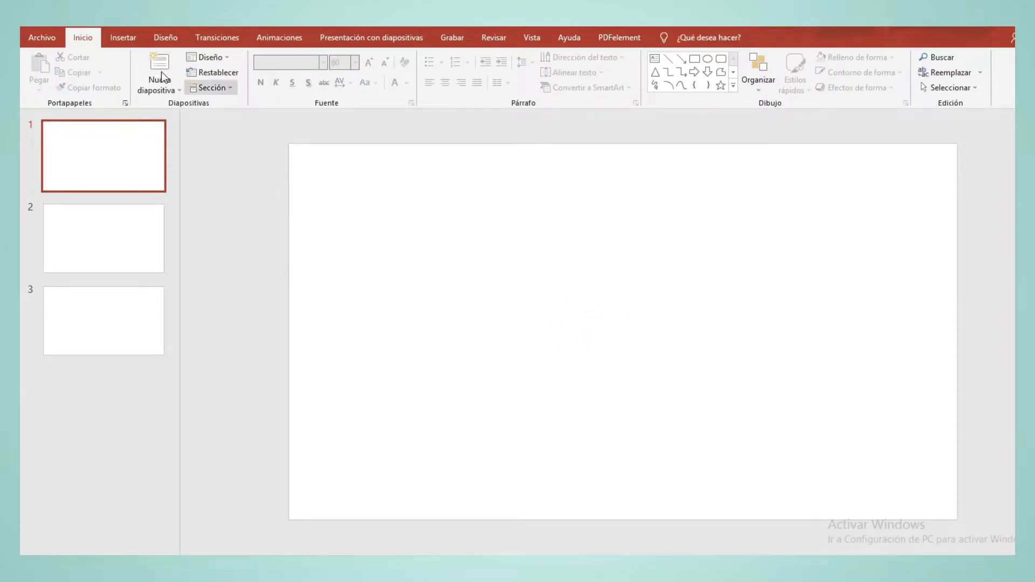
{"action": "left_click", "coordinate": [129, 39]}
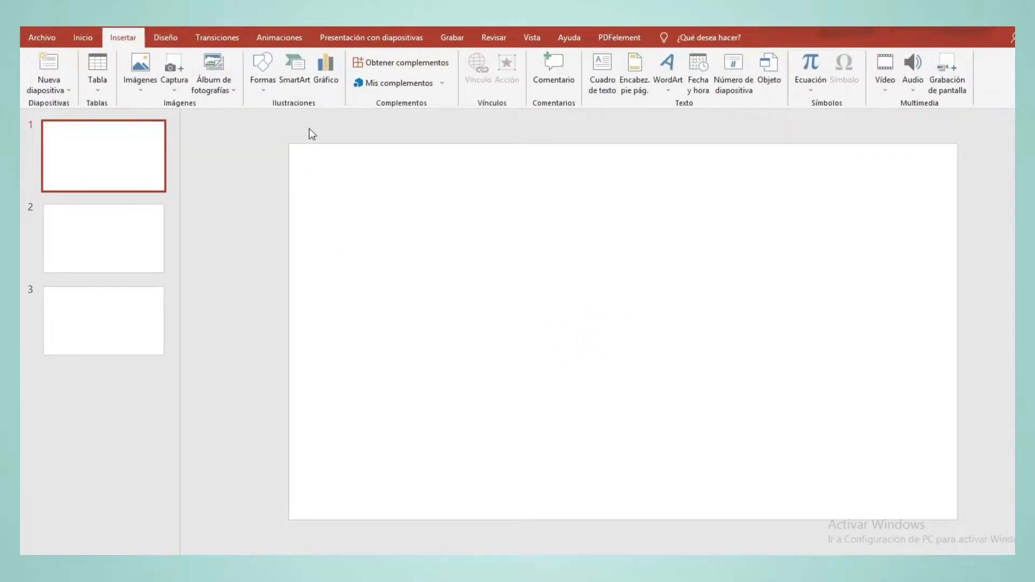
Step: Insert the watercolour leaf-border picture from this computer onto slide 1
{"action": "left_click", "coordinate": [136, 85]}
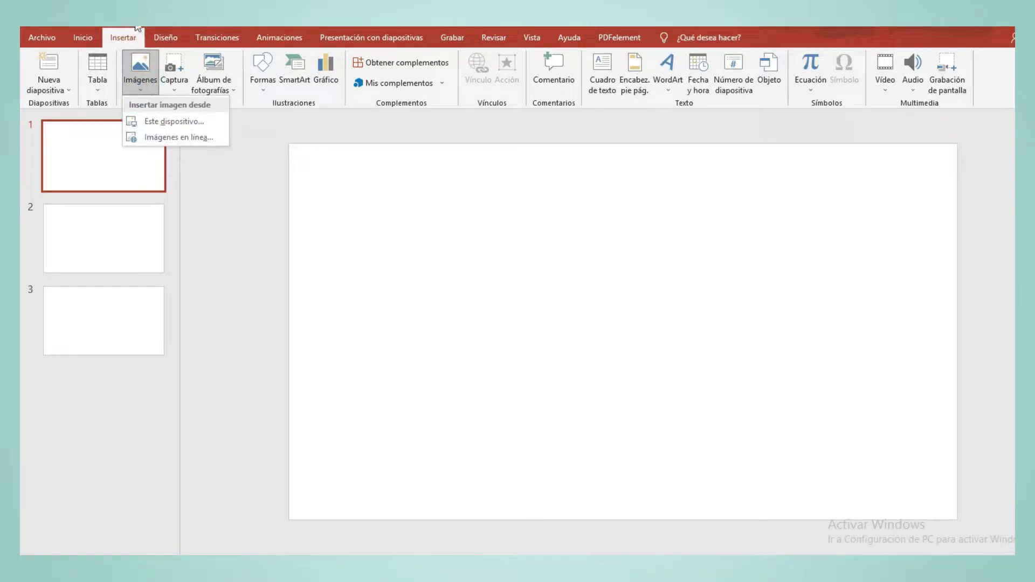
{"action": "left_click", "coordinate": [173, 121]}
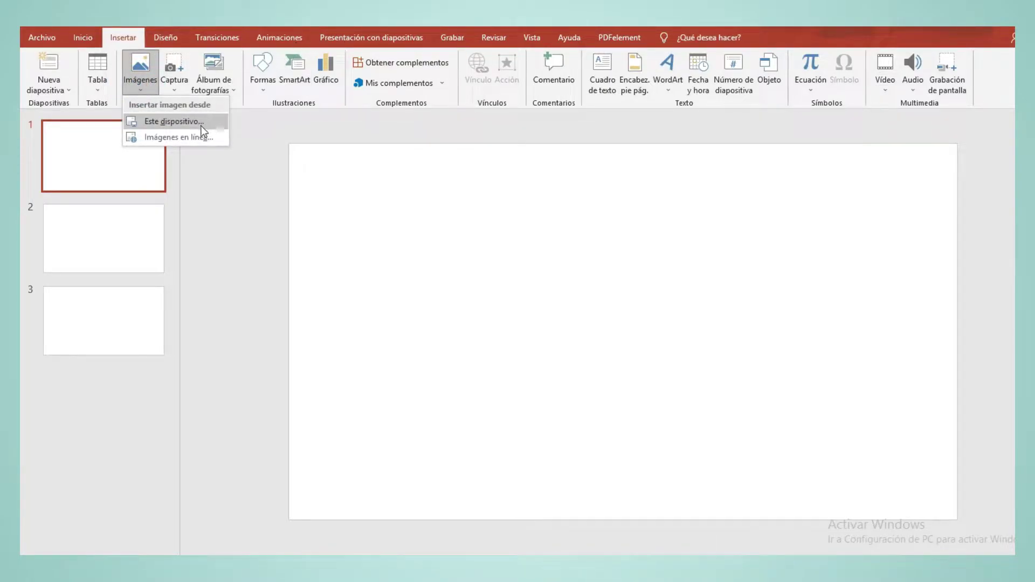
{"action": "double_click", "coordinate": [439, 300]}
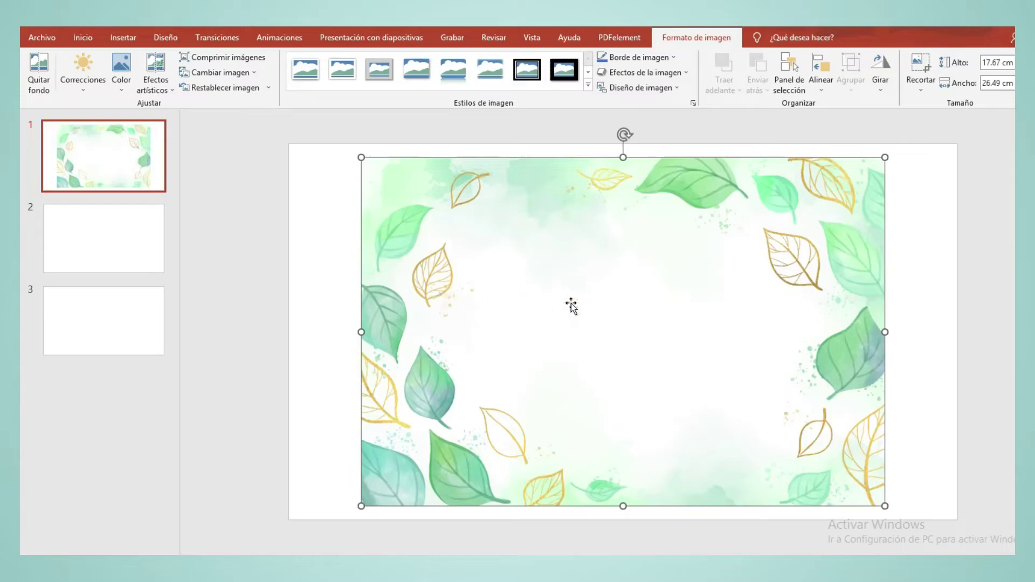
Step: Resize and position the leaf picture to fill the slide at 19.05 × 33.87 cm
{"action": "left_click_drag", "start_coordinate": [706, 327], "coordinate": [625, 309]}
{"action": "left_click_drag", "start_coordinate": [812, 494], "coordinate": [960, 524]}
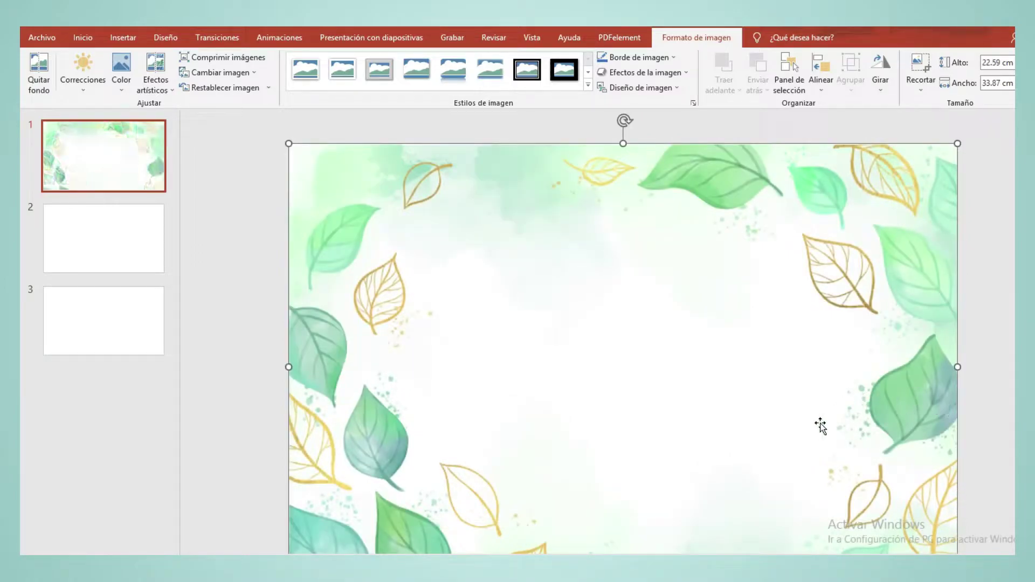
{"action": "left_click_drag", "start_coordinate": [808, 418], "coordinate": [808, 390]}
{"action": "left_click", "coordinate": [994, 400]}
{"action": "left_click", "coordinate": [744, 351]}
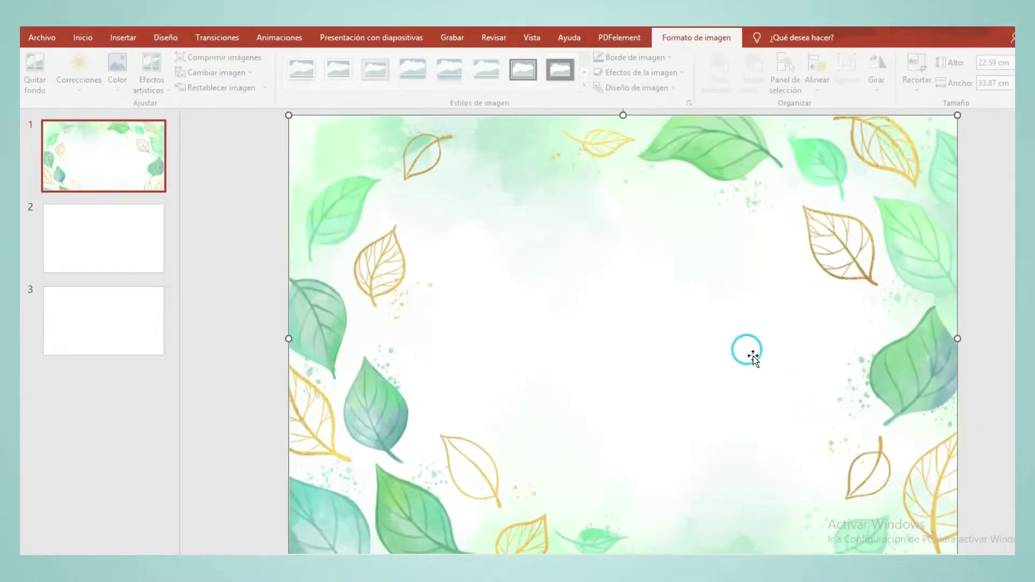
{"action": "left_click", "coordinate": [997, 388]}
{"action": "left_click", "coordinate": [703, 344]}
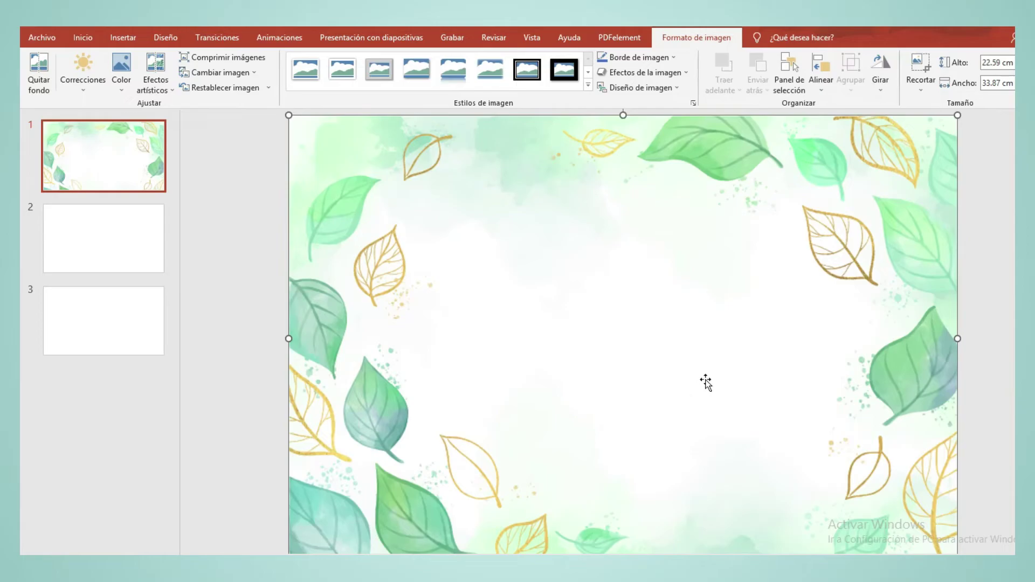
{"action": "scroll", "coordinate": [607, 531], "scroll_direction": "down", "scroll_amount": 1}
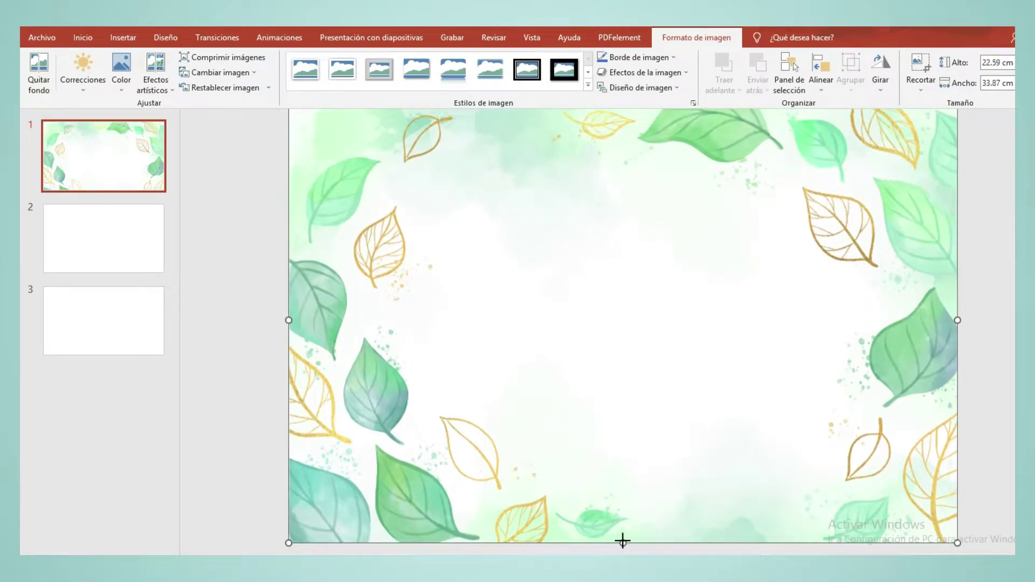
{"action": "left_click_drag", "start_coordinate": [622, 541], "coordinate": [625, 478]}
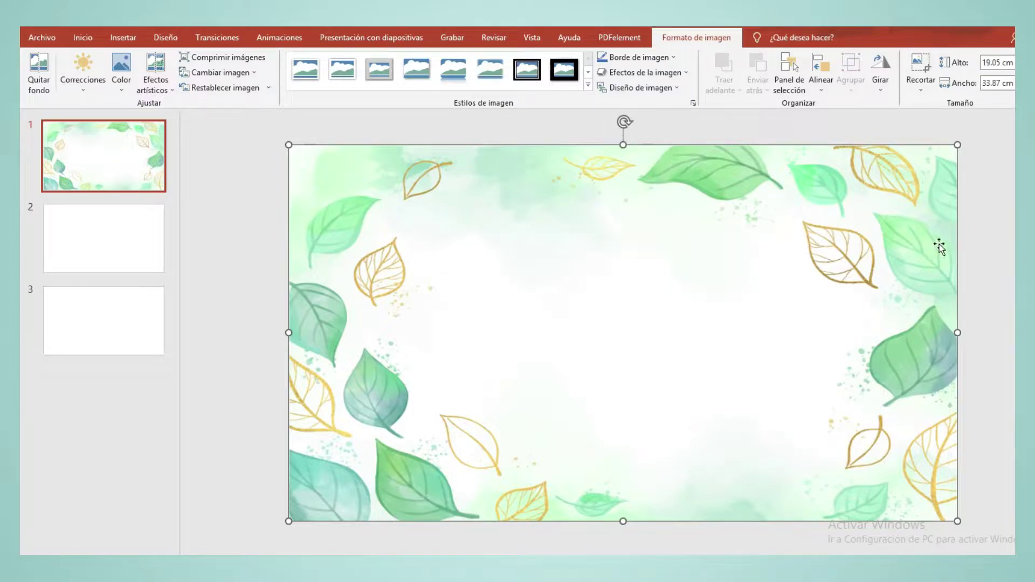
{"action": "left_click", "coordinate": [972, 244]}
{"action": "left_click", "coordinate": [654, 198]}
{"action": "double_click", "coordinate": [654, 198]}
{"action": "left_click", "coordinate": [987, 327]}
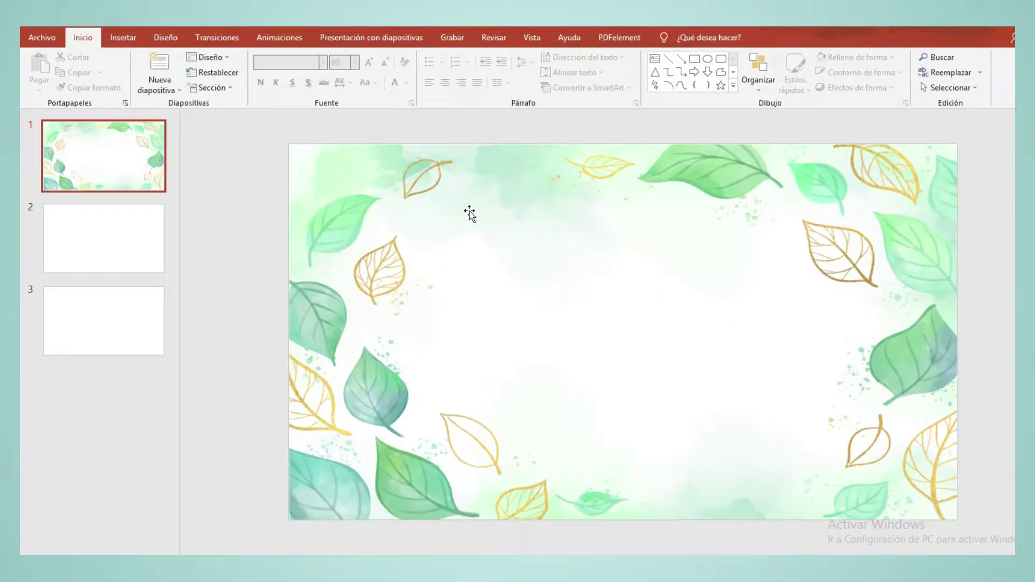
Step: Draw a text box in the slide's upper middle, type 'Medio Ambiente', and narrow it
{"action": "left_click", "coordinate": [115, 37]}
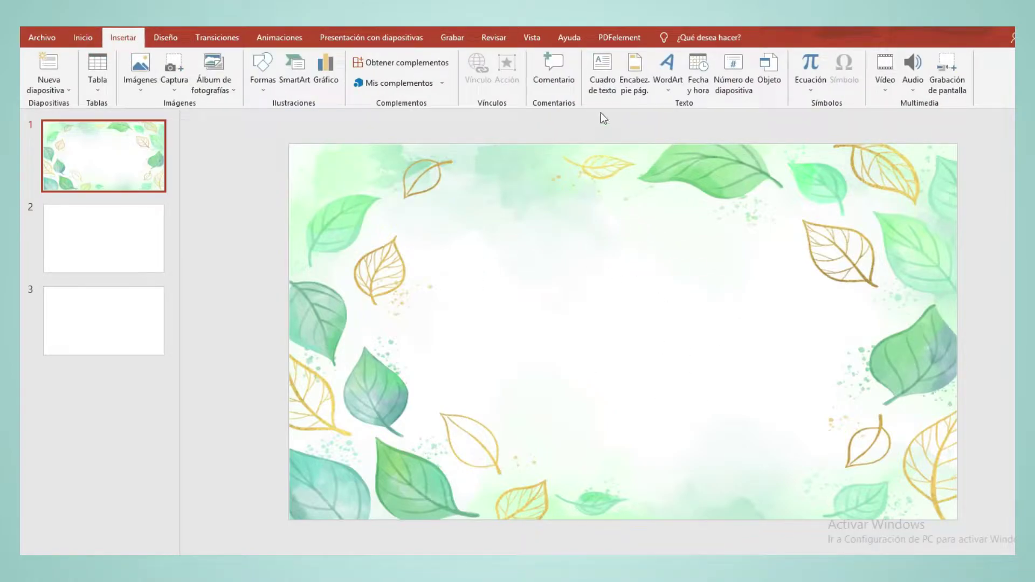
{"action": "left_click", "coordinate": [602, 69]}
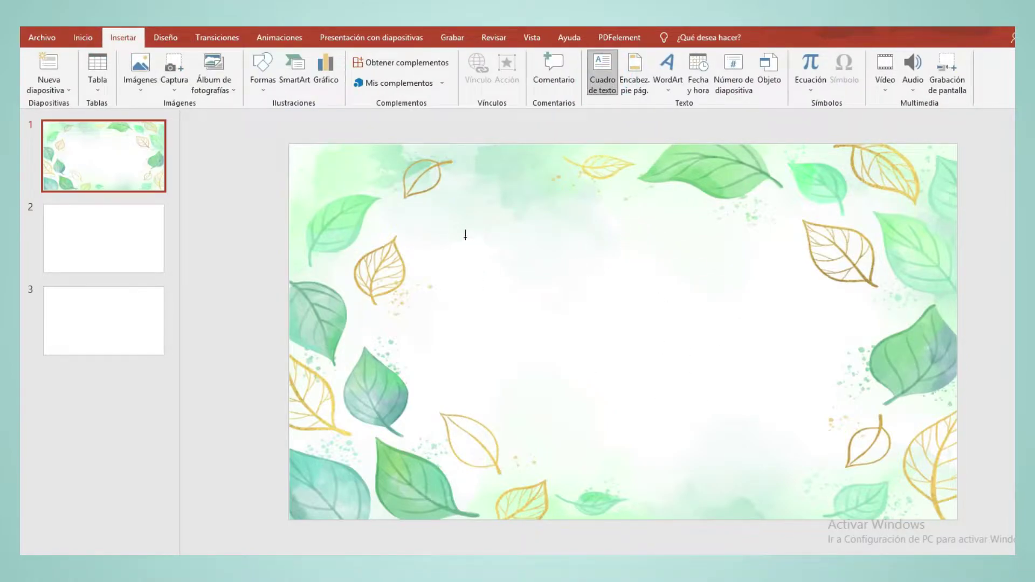
{"action": "left_click_drag", "start_coordinate": [457, 238], "coordinate": [799, 390]}
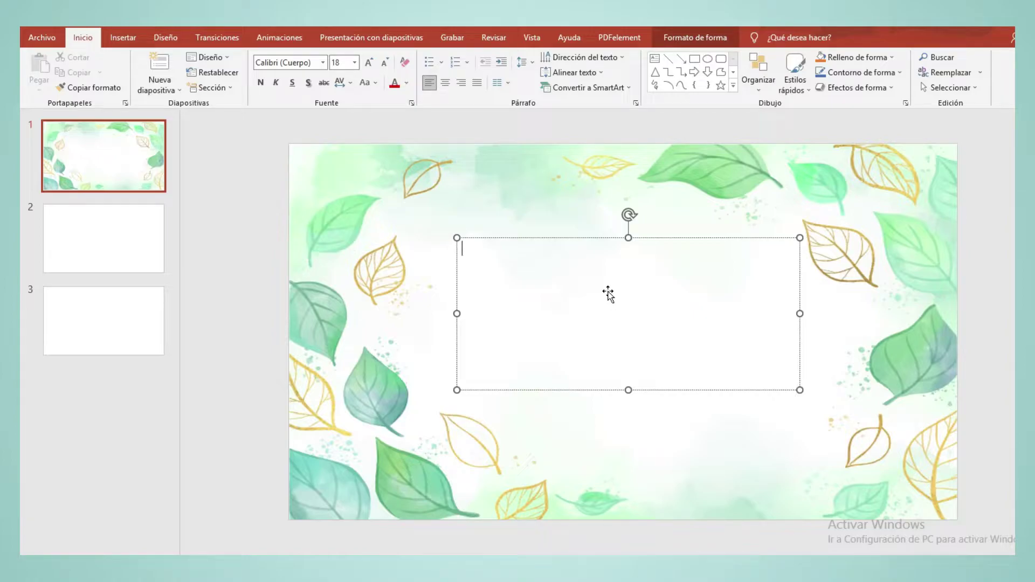
{"action": "type", "text": "Medio Ambiente"}
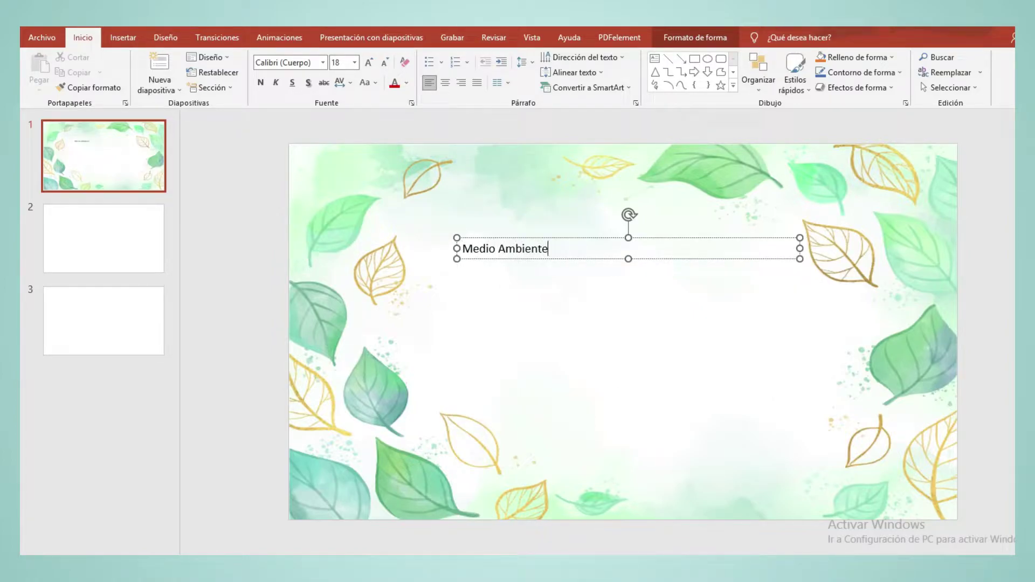
{"action": "mouse_move", "coordinate": [800, 248]}
{"action": "left_mouse_down"}
{"action": "mouse_move", "coordinate": [561, 249]}
{"action": "mouse_move", "coordinate": [708, 329]}
{"action": "left_mouse_up"}
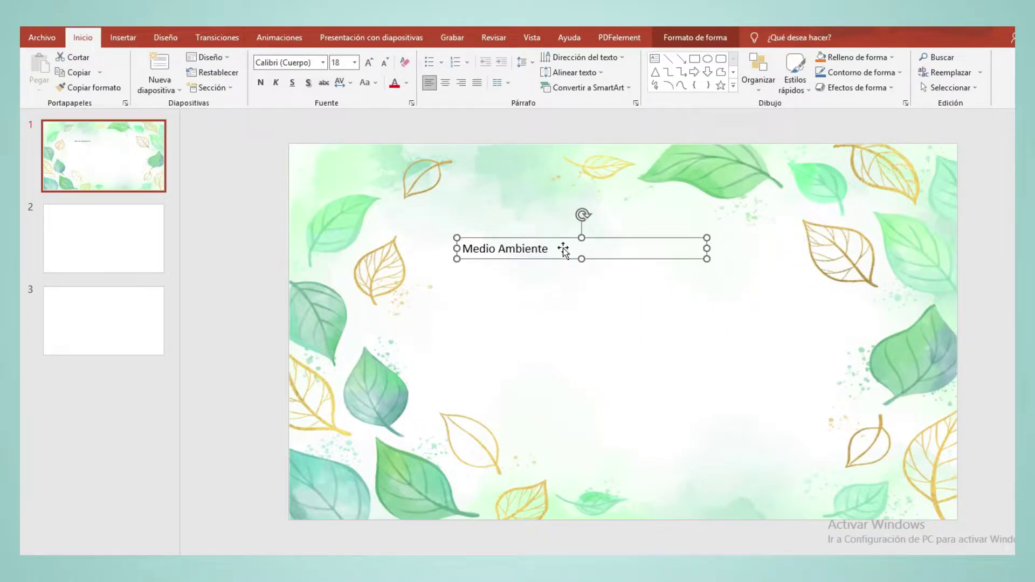
Step: Set 'Medio Ambiente' to size 80 on one line and move it toward the centre
{"action": "left_click", "coordinate": [354, 63]}
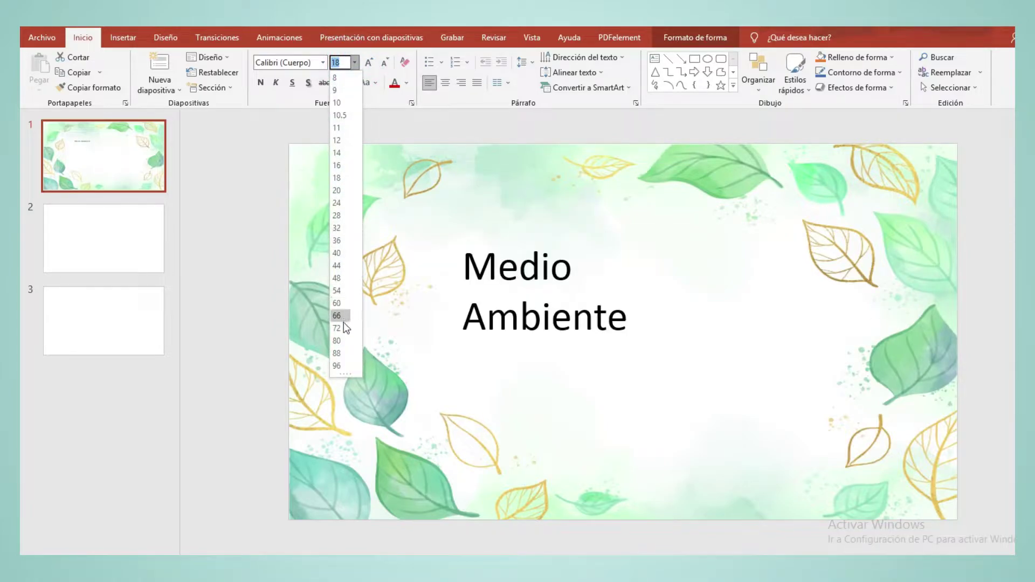
{"action": "left_click", "coordinate": [338, 341]}
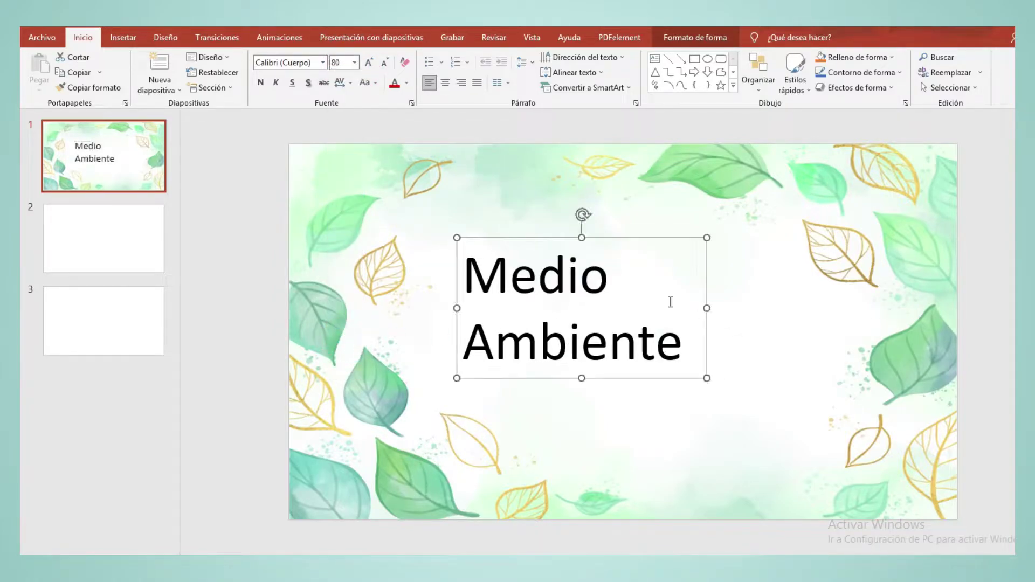
{"action": "left_click_drag", "start_coordinate": [706, 307], "coordinate": [876, 302]}
{"action": "left_click", "coordinate": [776, 299]}
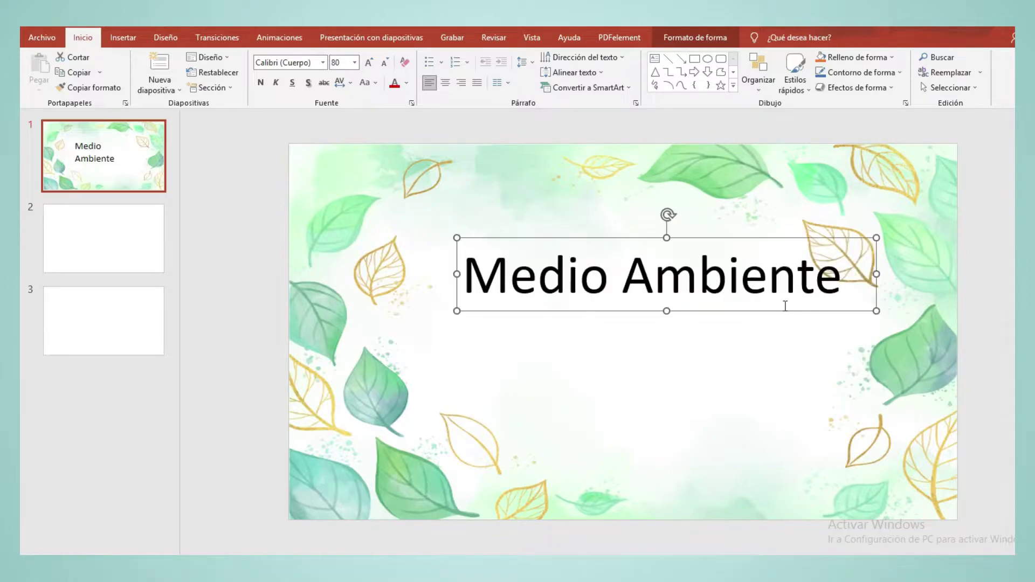
{"action": "left_click_drag", "start_coordinate": [753, 311], "coordinate": [730, 364]}
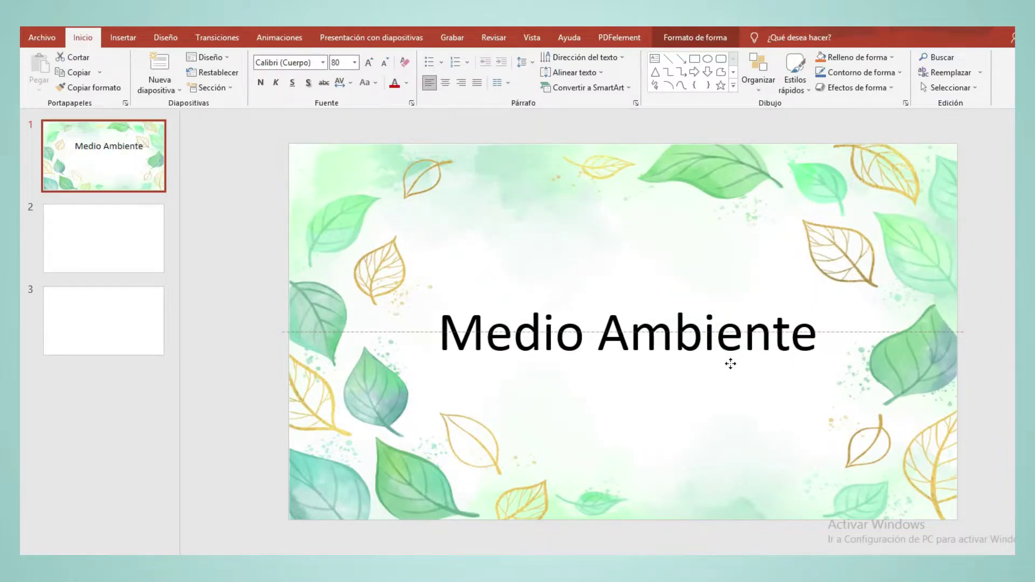
Step: Shift the leaf background picture left and widen it to the slide's right edge
{"action": "left_click", "coordinate": [693, 215]}
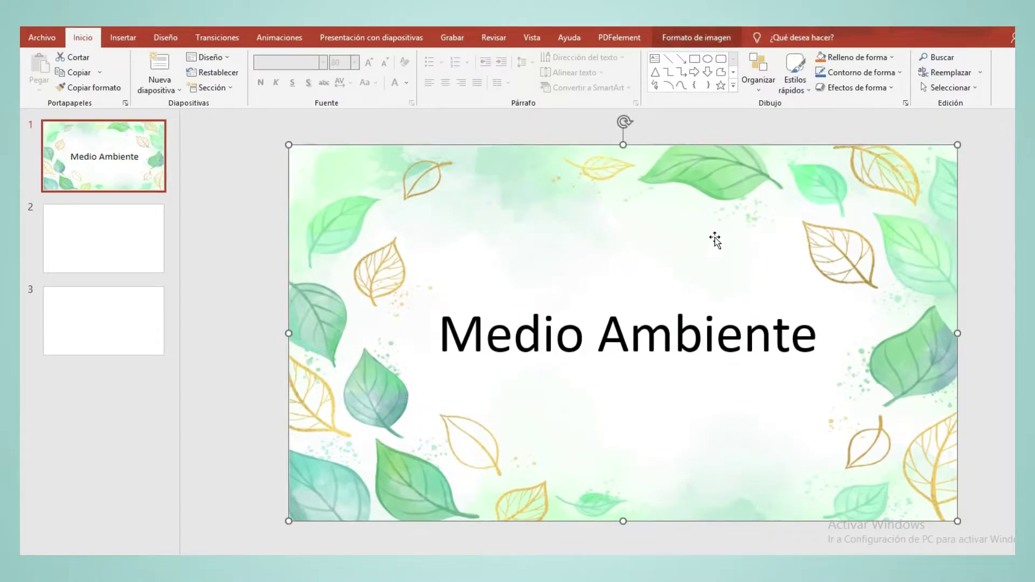
{"action": "left_click_drag", "start_coordinate": [794, 232], "coordinate": [777, 233]}
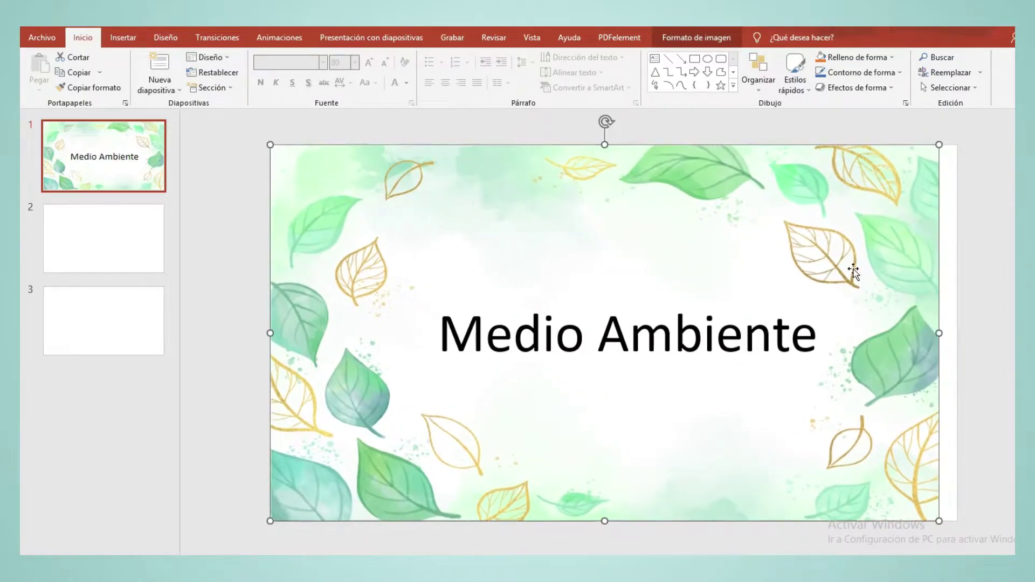
{"action": "left_click_drag", "start_coordinate": [941, 333], "coordinate": [957, 333]}
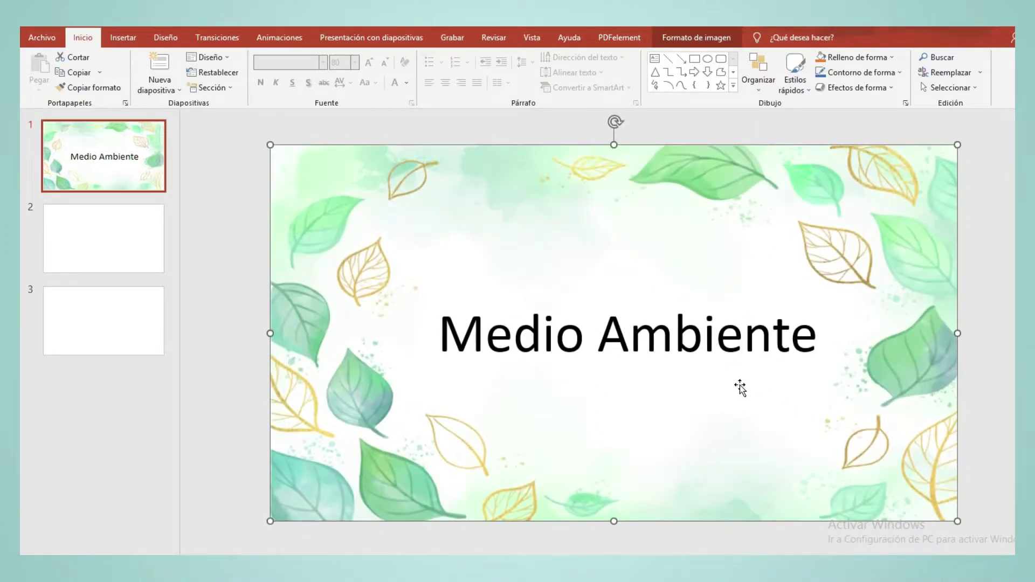
Step: Nudge the title text box left to centre it on the slide
{"action": "left_click", "coordinate": [690, 338]}
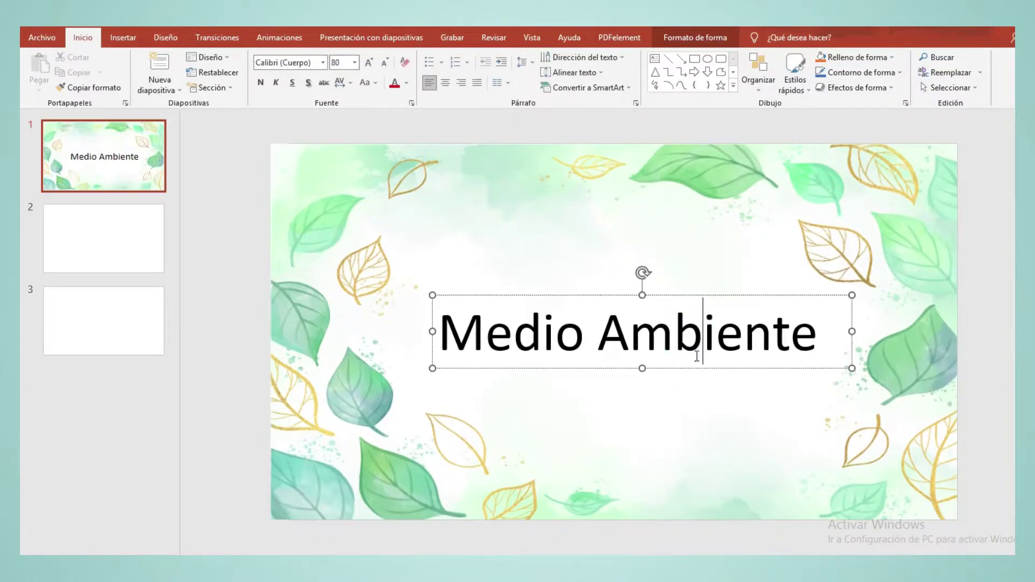
{"action": "mouse_move", "coordinate": [684, 367]}
{"action": "left_mouse_down"}
{"action": "mouse_move", "coordinate": [668, 360]}
{"action": "mouse_move", "coordinate": [668, 369]}
{"action": "left_mouse_up"}
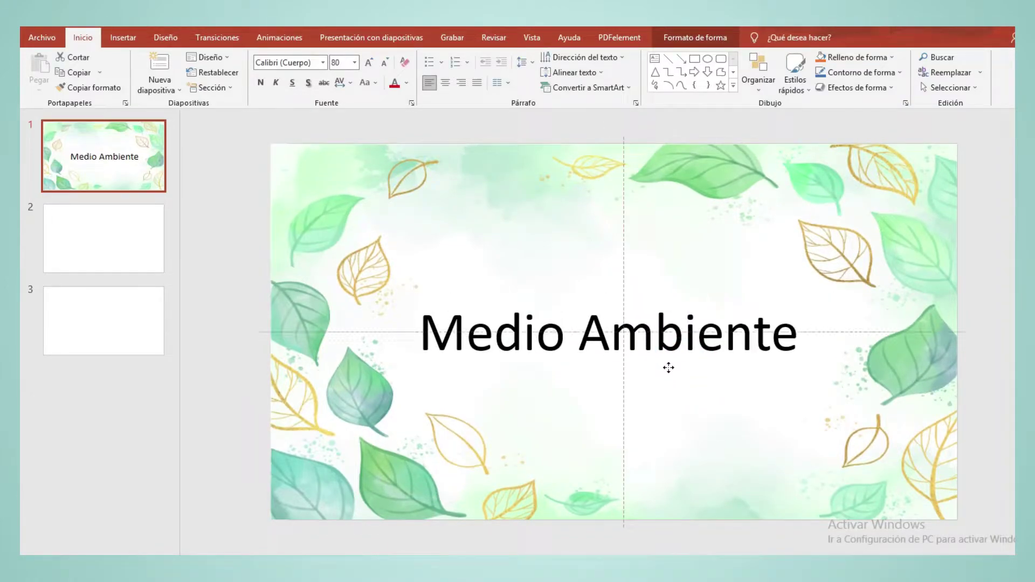
{"action": "left_click", "coordinate": [889, 423]}
{"action": "left_click", "coordinate": [692, 340]}
{"action": "left_click", "coordinate": [662, 368]}
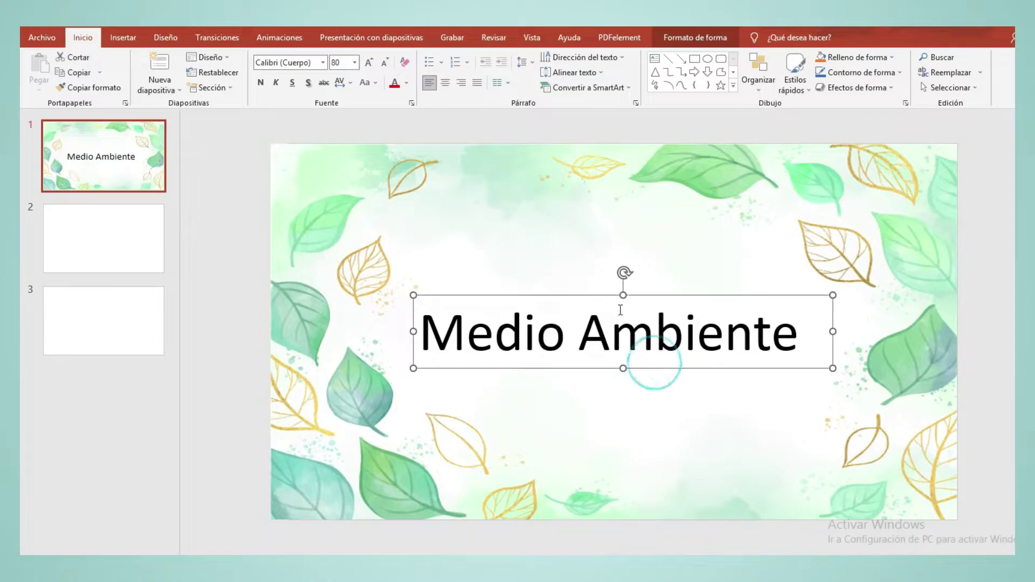
{"action": "left_click", "coordinate": [323, 63]}
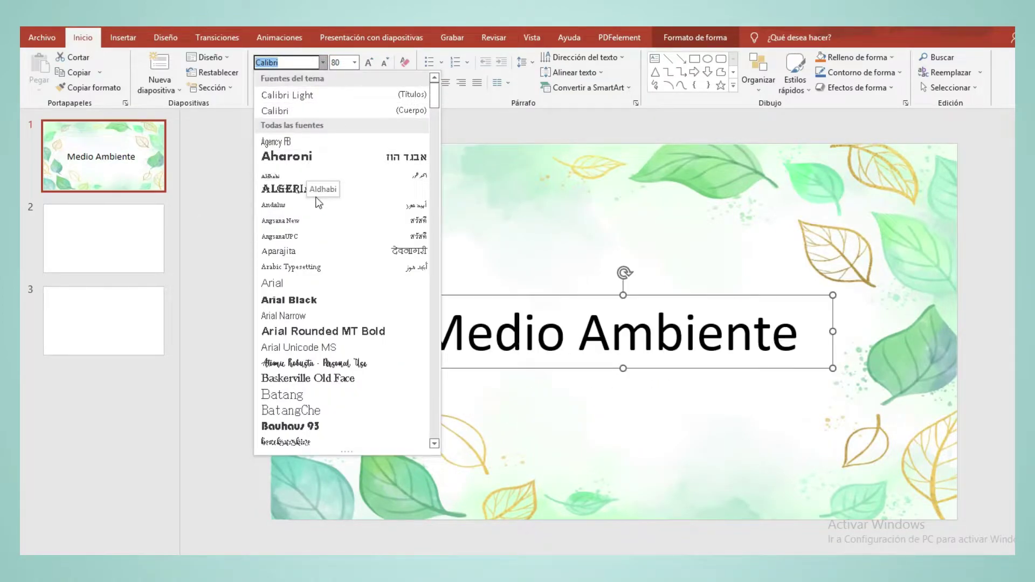
Step: Apply the BubbleGum font to the title, narrow its box and re-centre it
{"action": "scroll", "coordinate": [307, 189], "scroll_direction": "down", "scroll_amount": 7}
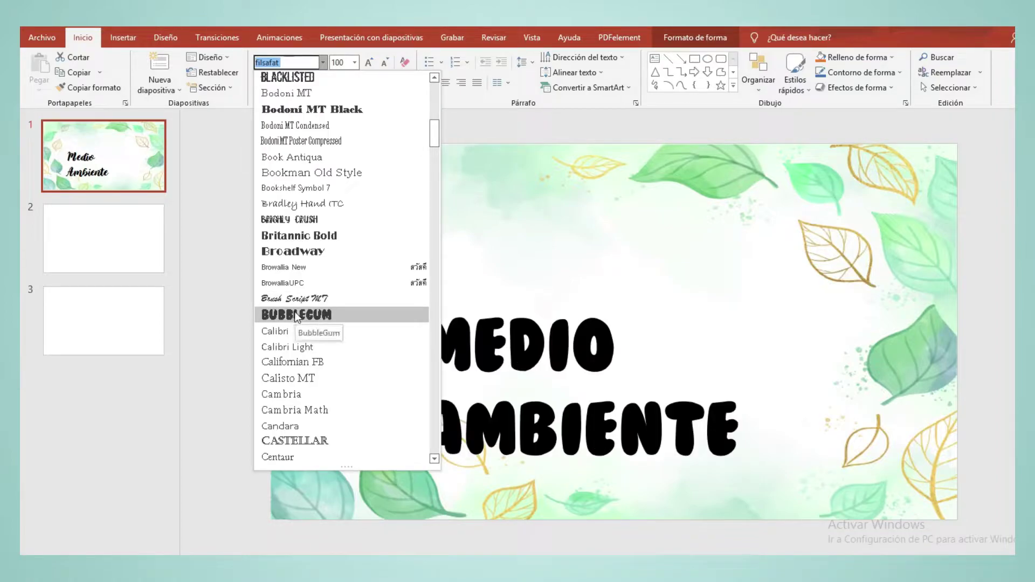
{"action": "left_click", "coordinate": [295, 314]}
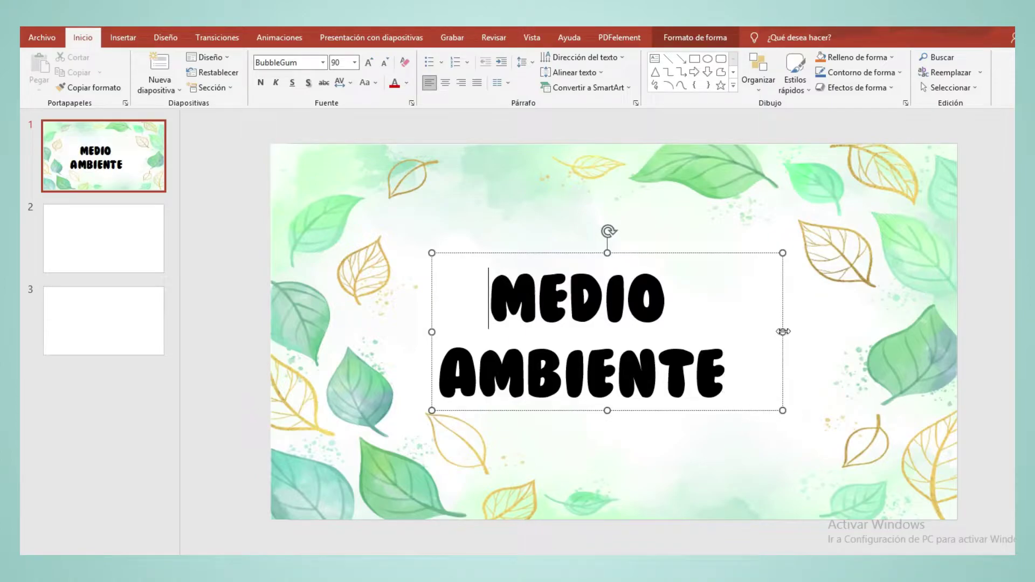
{"action": "left_click_drag", "start_coordinate": [783, 331], "coordinate": [741, 330]}
{"action": "left_click_drag", "start_coordinate": [656, 408], "coordinate": [690, 411]}
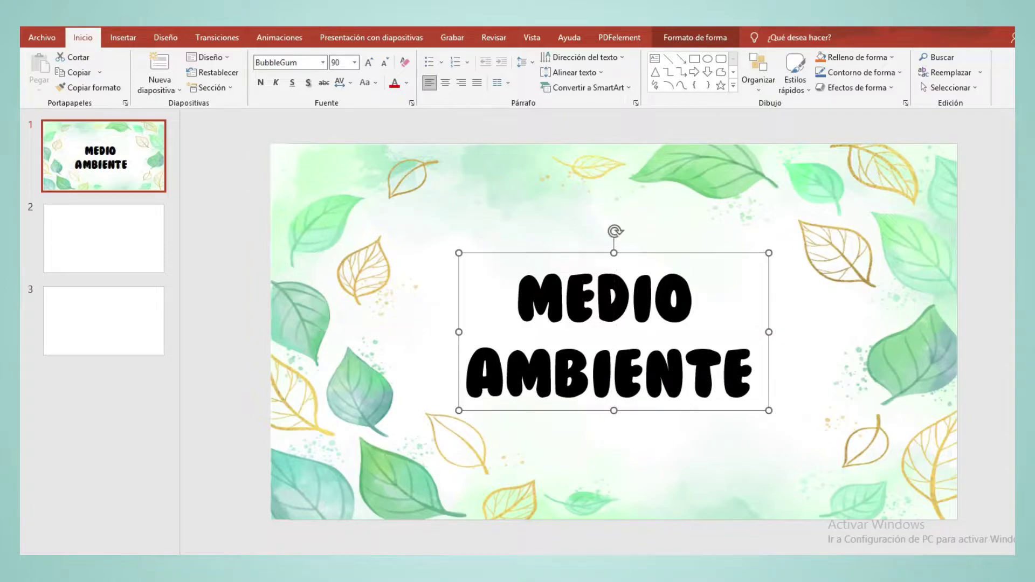
{"action": "left_click", "coordinate": [165, 37]}
{"action": "left_click", "coordinate": [688, 40]}
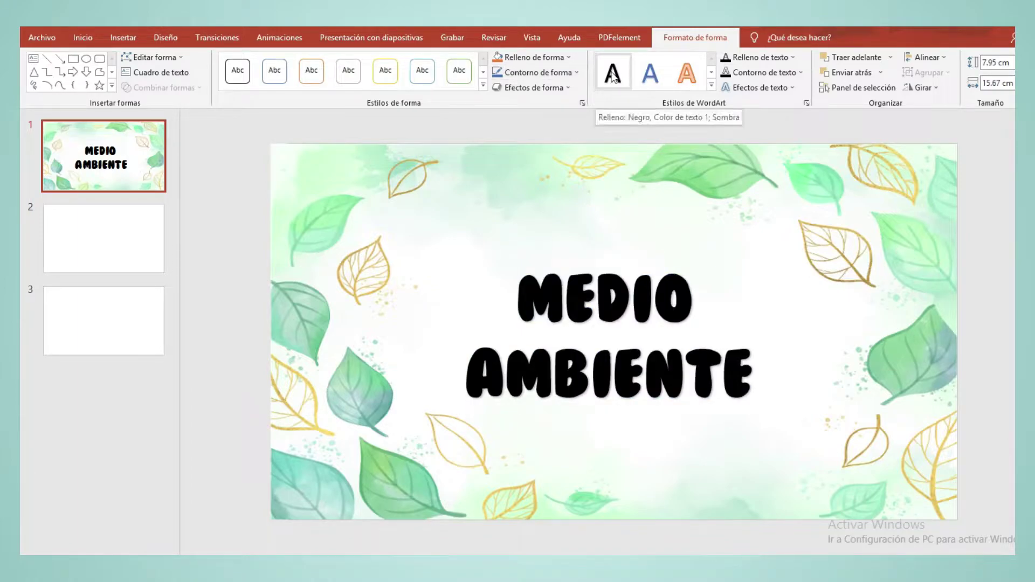
Step: Give MEDIO AMBIENTE a Green, Accent 6, Darker 25% text fill and a black outline
{"action": "left_click", "coordinate": [766, 56]}
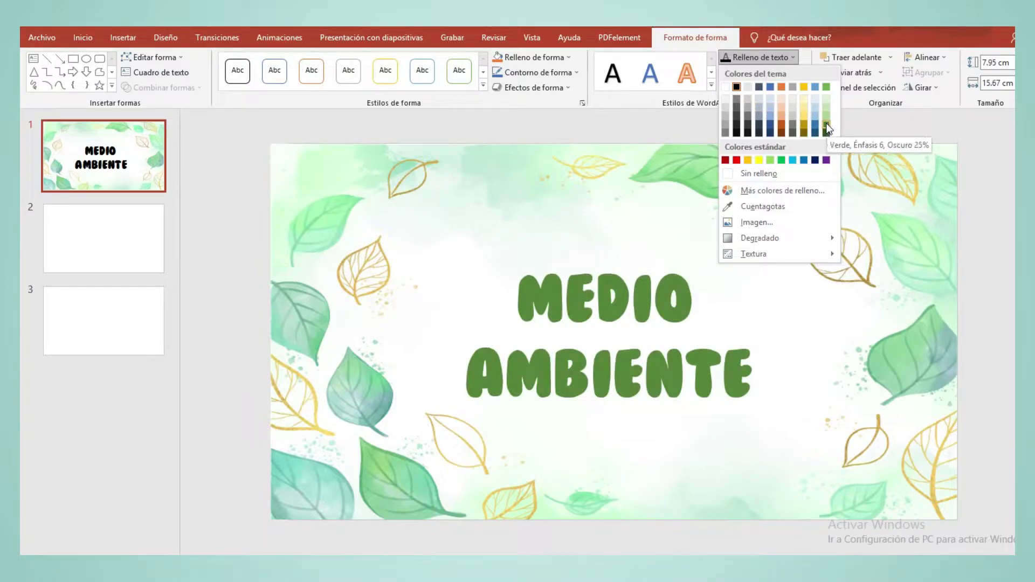
{"action": "left_click", "coordinate": [826, 124]}
{"action": "left_click", "coordinate": [766, 72]}
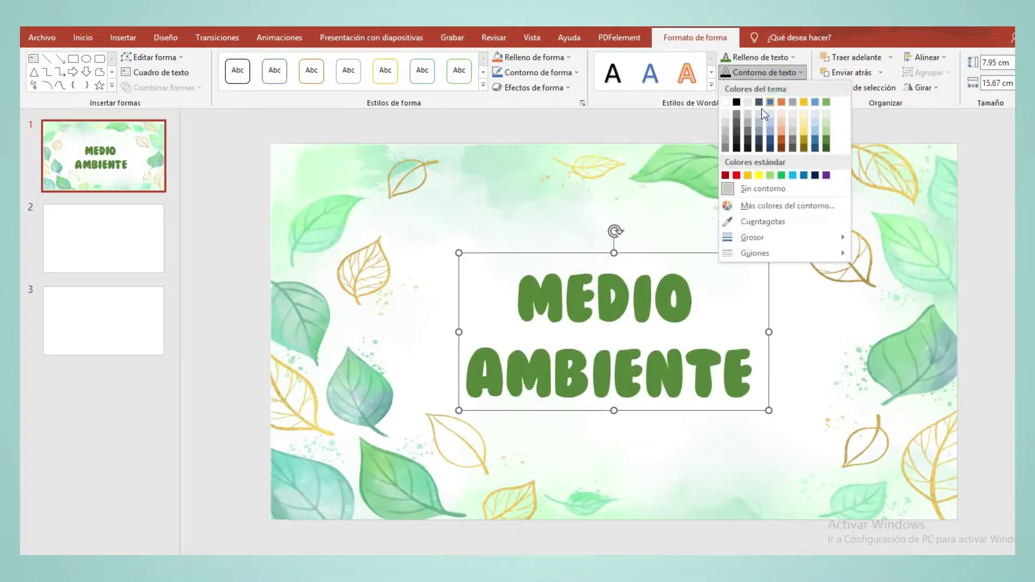
{"action": "left_click", "coordinate": [736, 102]}
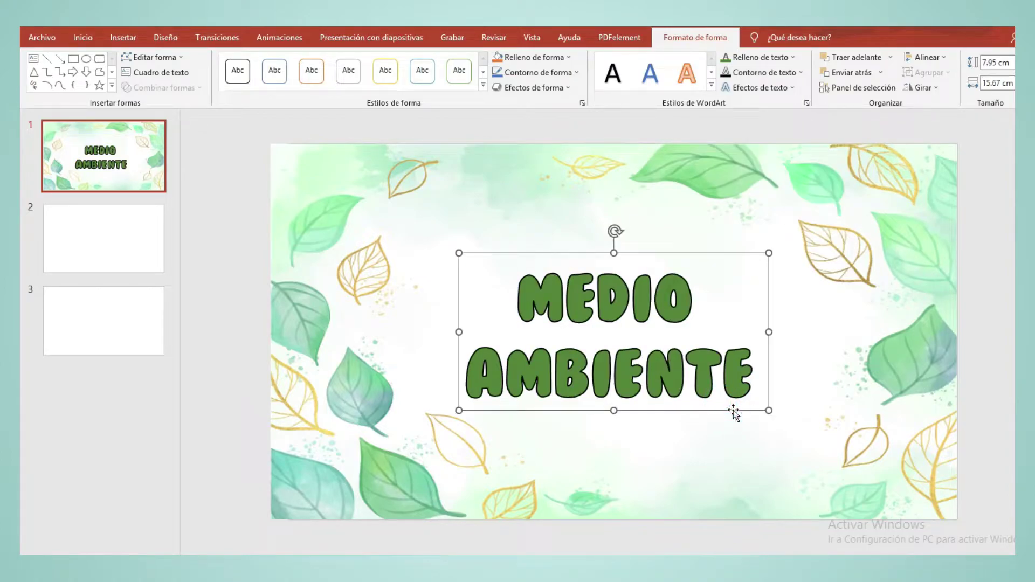
Step: Duplicate the title text box and lay the copy slightly offset over the original
{"action": "key", "text": "ctrl+c"}
{"action": "key", "text": "ctrl+v"}
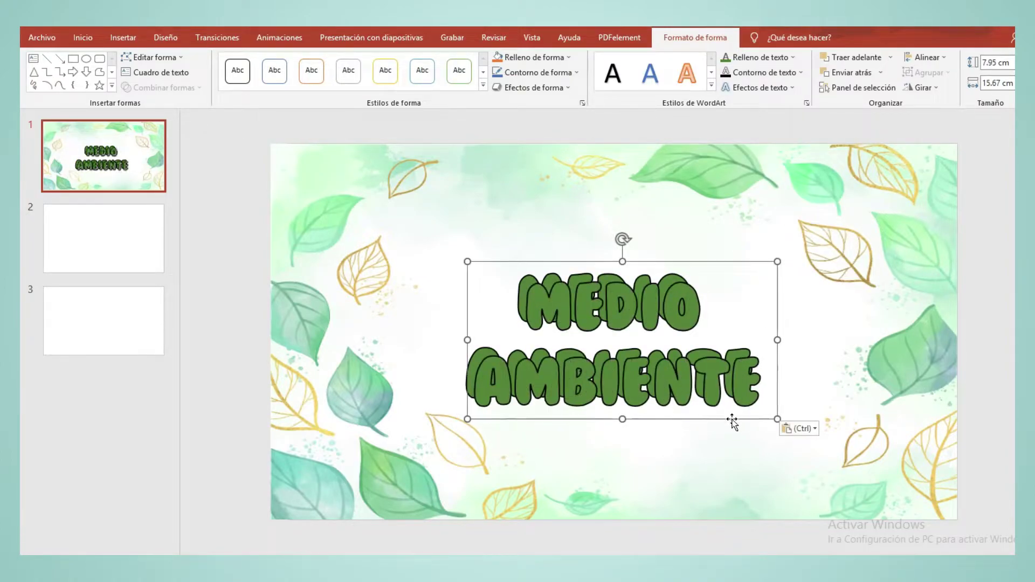
{"action": "left_click_drag", "start_coordinate": [736, 408], "coordinate": [730, 412]}
{"action": "scroll", "coordinate": [731, 411], "scroll_direction": "up", "scroll_amount": 3, "text": "ctrl"}
{"action": "scroll", "coordinate": [730, 411], "scroll_direction": "up", "scroll_amount": 1, "text": "ctrl"}
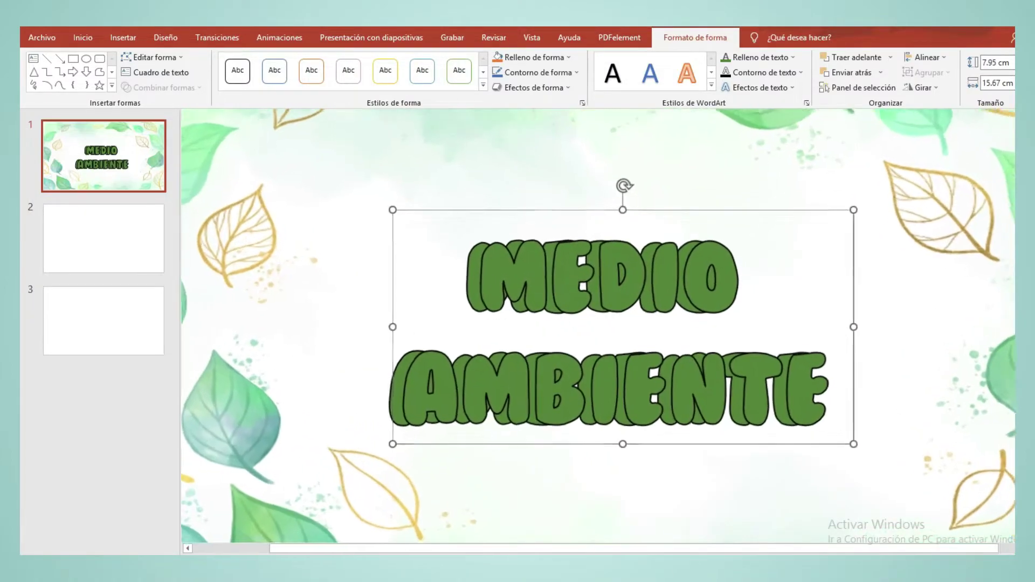
{"action": "scroll", "coordinate": [731, 411], "scroll_direction": "up", "scroll_amount": 1, "text": "ctrl"}
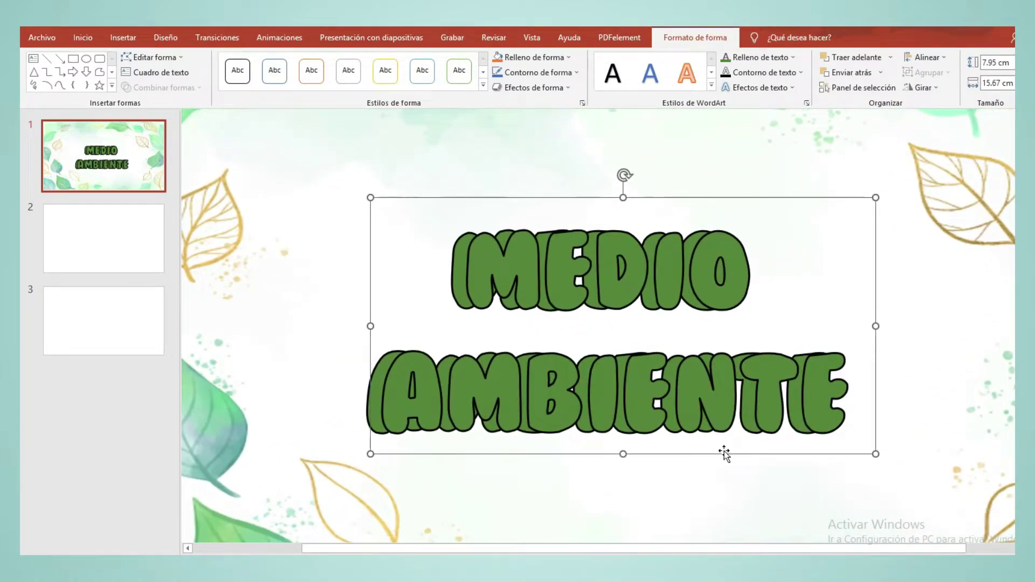
{"action": "left_click", "coordinate": [765, 57]}
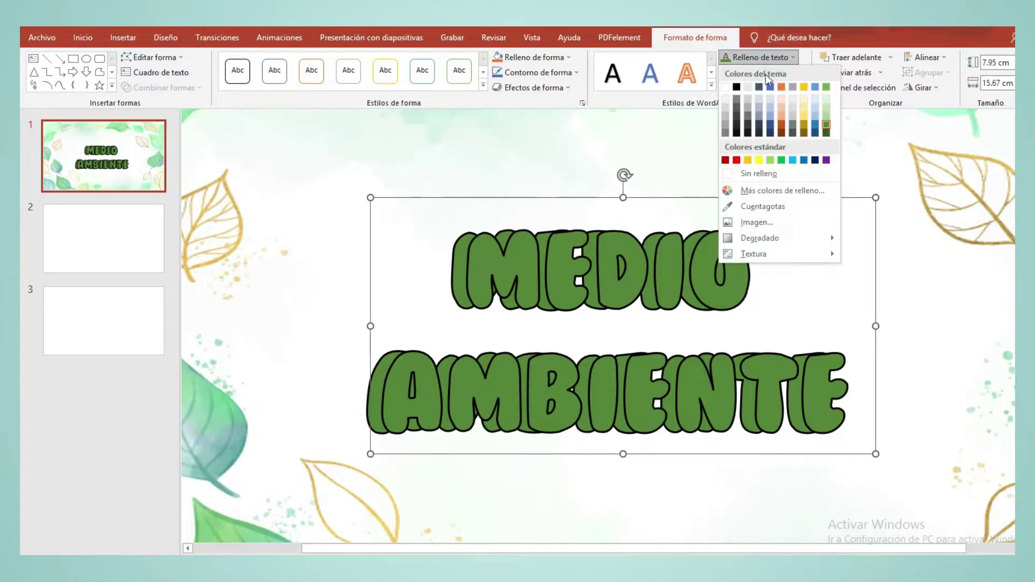
Step: Make the copy black with no outline, then bring the green title to front over it
{"action": "left_click", "coordinate": [736, 88]}
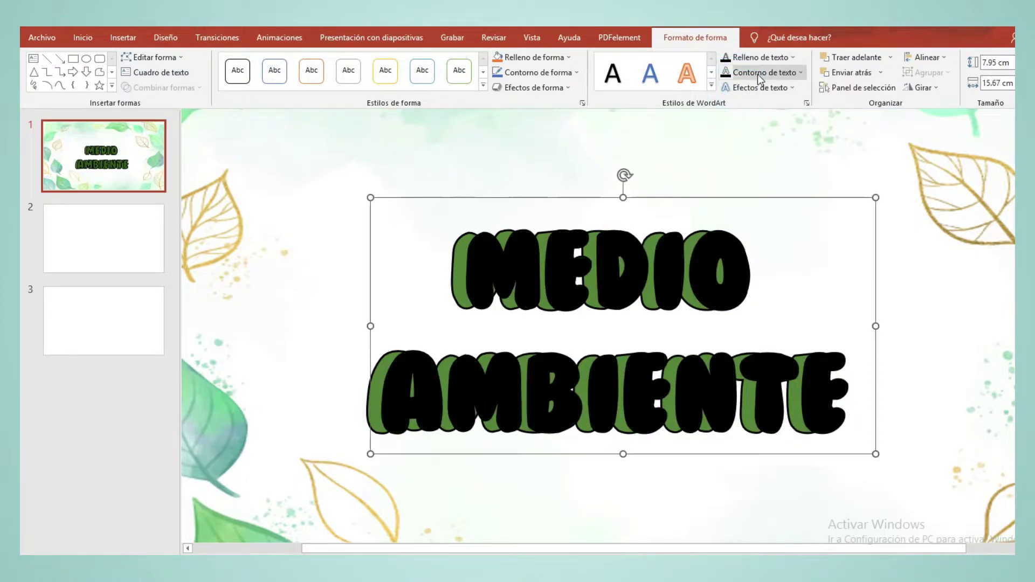
{"action": "left_click", "coordinate": [757, 74]}
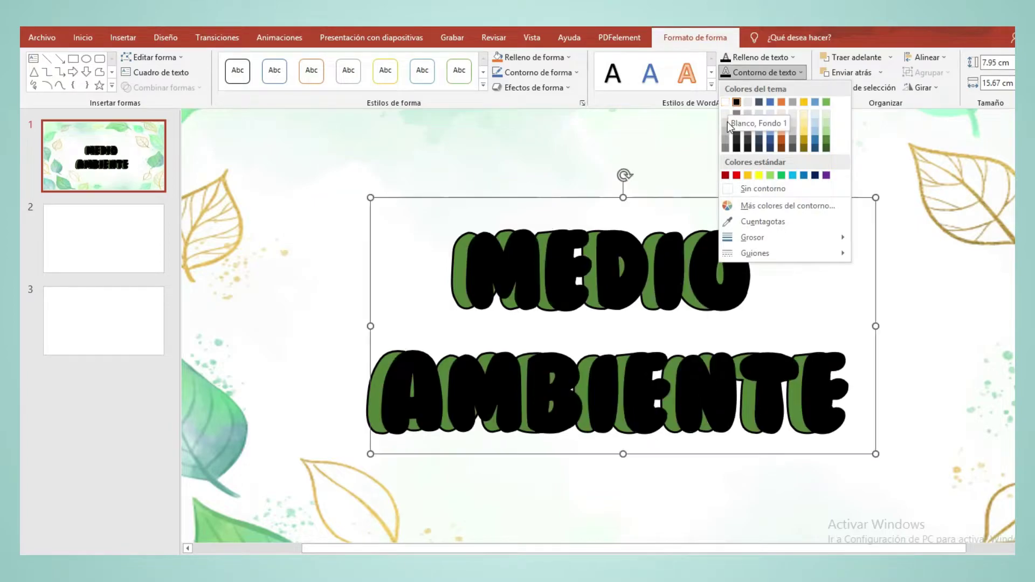
{"action": "left_click", "coordinate": [736, 189]}
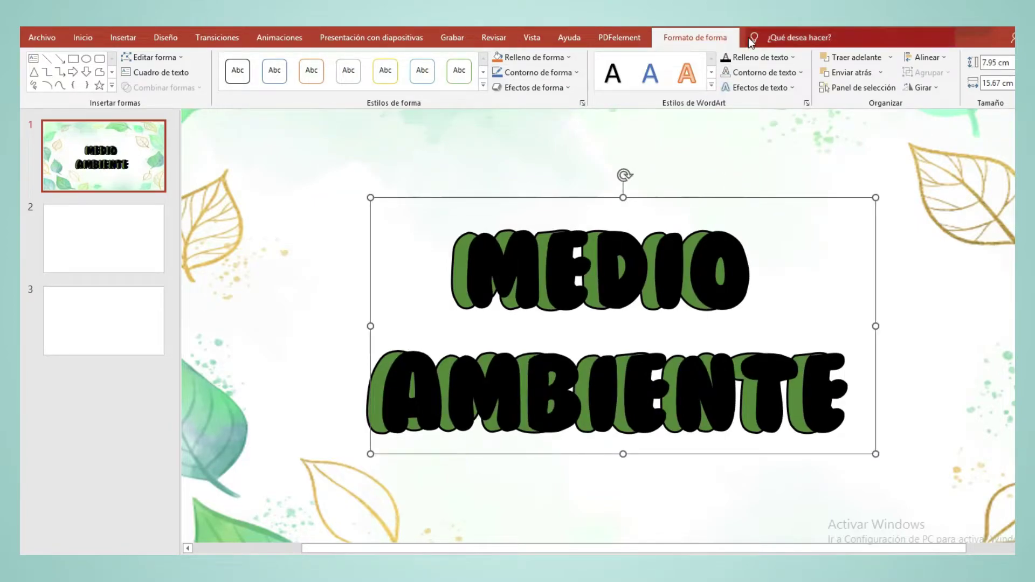
{"action": "left_click", "coordinate": [848, 72]}
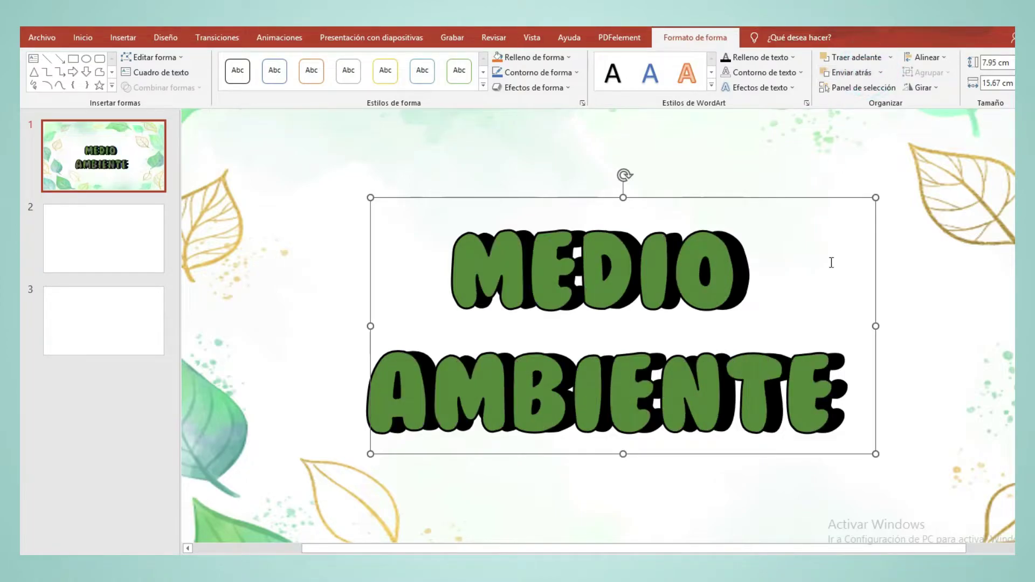
{"action": "left_click_drag", "start_coordinate": [817, 458], "coordinate": [805, 456]}
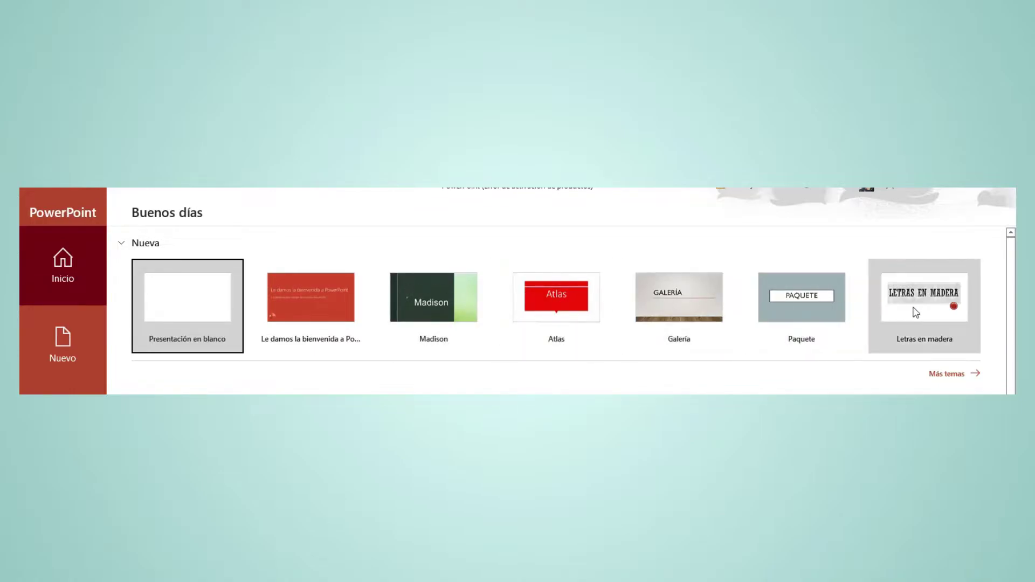
Step: Create a new presentation from the Madison template's green colour variant
{"action": "left_click", "coordinate": [455, 291]}
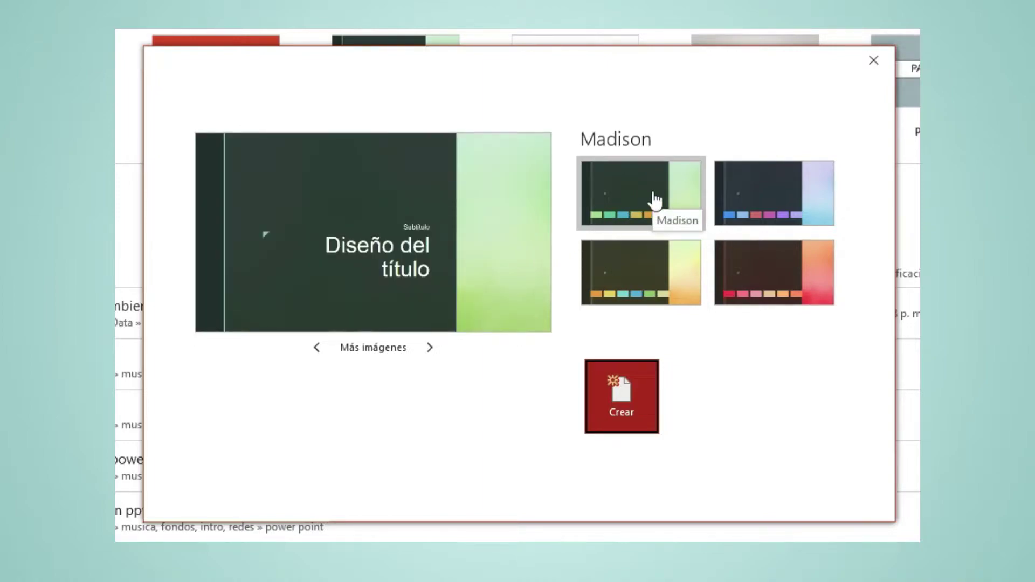
{"action": "left_click", "coordinate": [655, 201]}
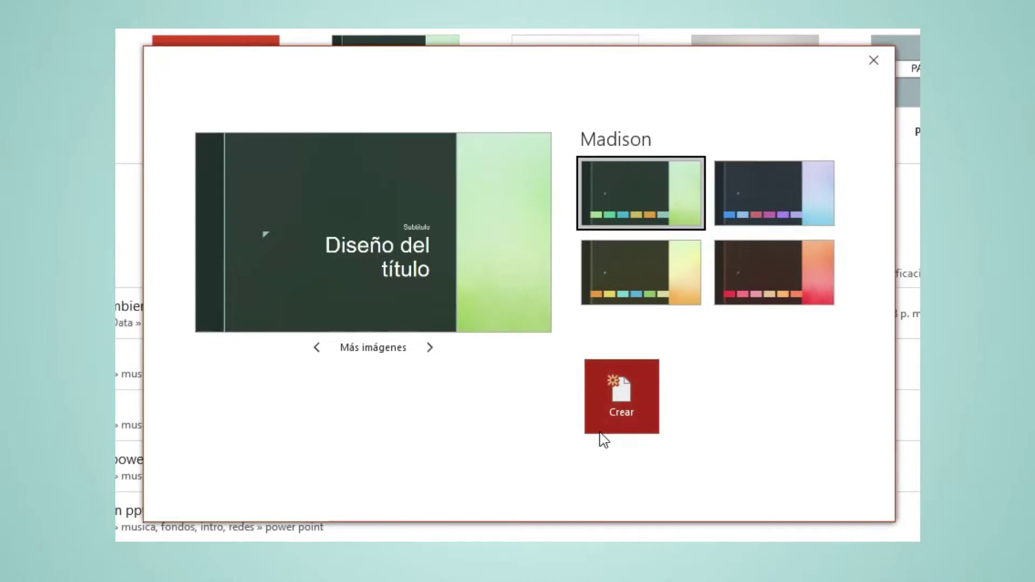
{"action": "left_click", "coordinate": [616, 399]}
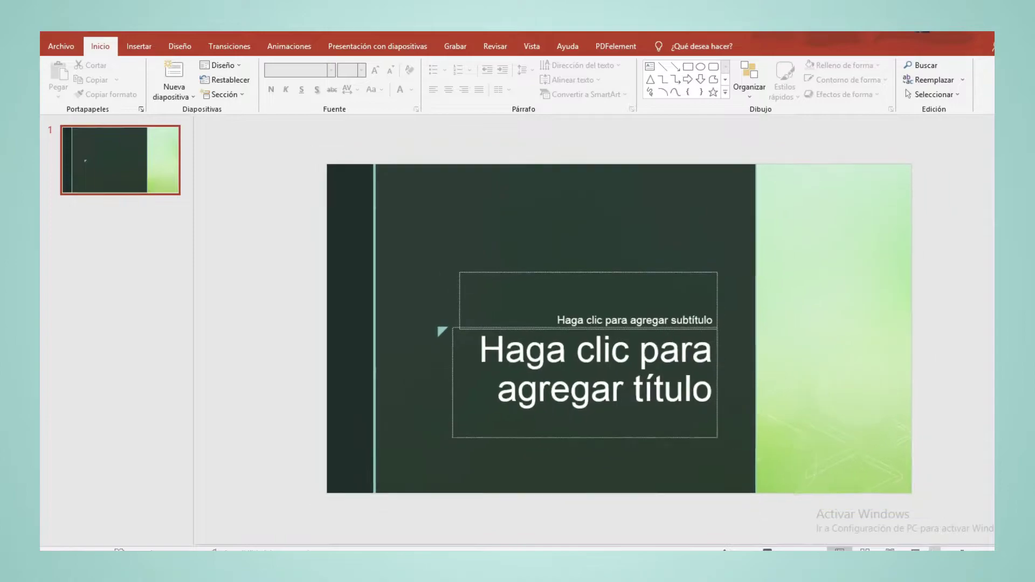
Step: Delete the subtitle and title placeholders from the Madison title slide
{"action": "left_click", "coordinate": [615, 328]}
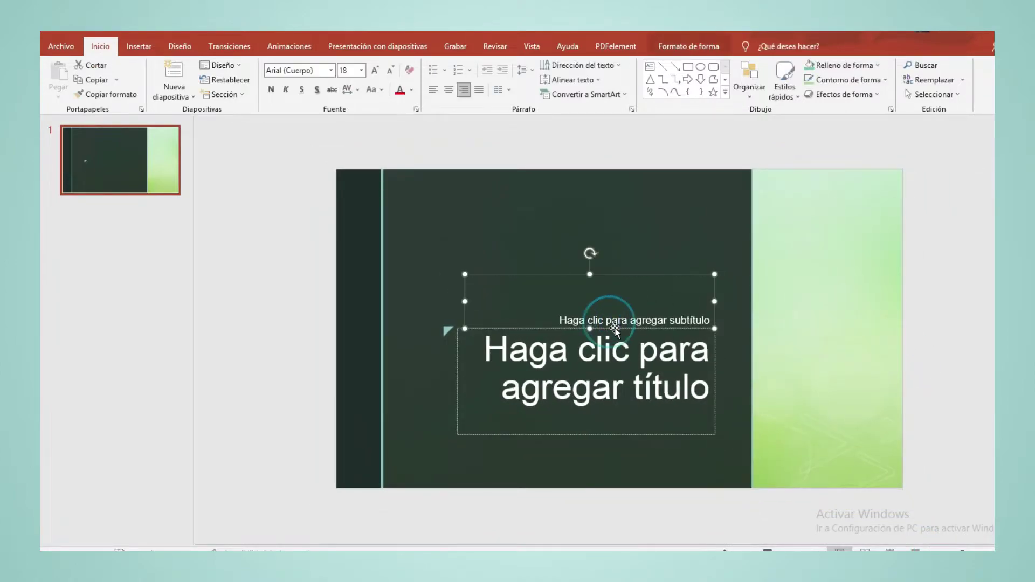
{"action": "key", "text": "Delete"}
{"action": "left_click", "coordinate": [621, 328]}
{"action": "key", "text": "Delete"}
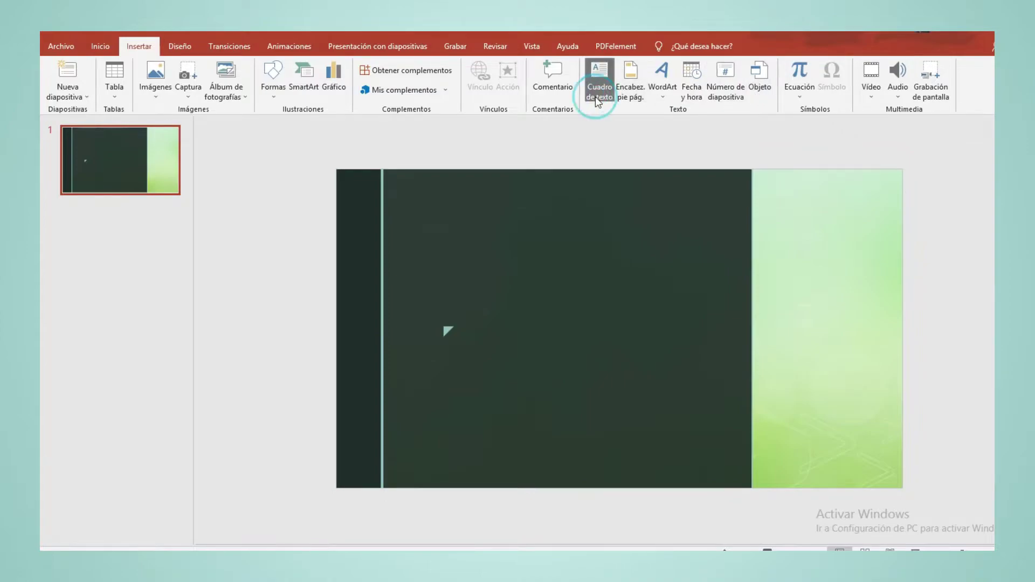
Step: Add a text box near the slide centre reading 'Emprendimiento y sus beneficios'
{"action": "left_click", "coordinate": [596, 98]}
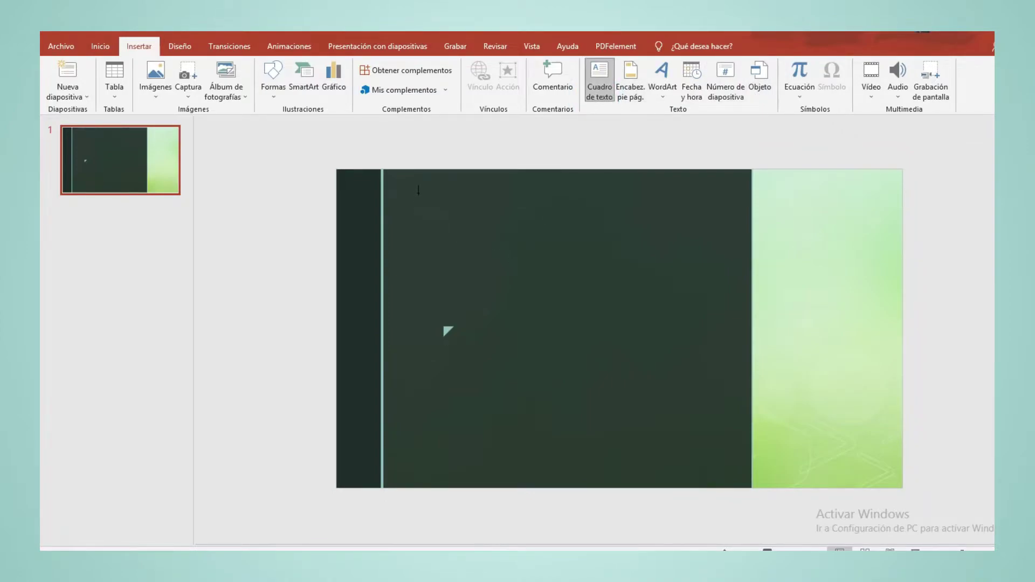
{"action": "left_click_drag", "start_coordinate": [418, 193], "coordinate": [671, 260]}
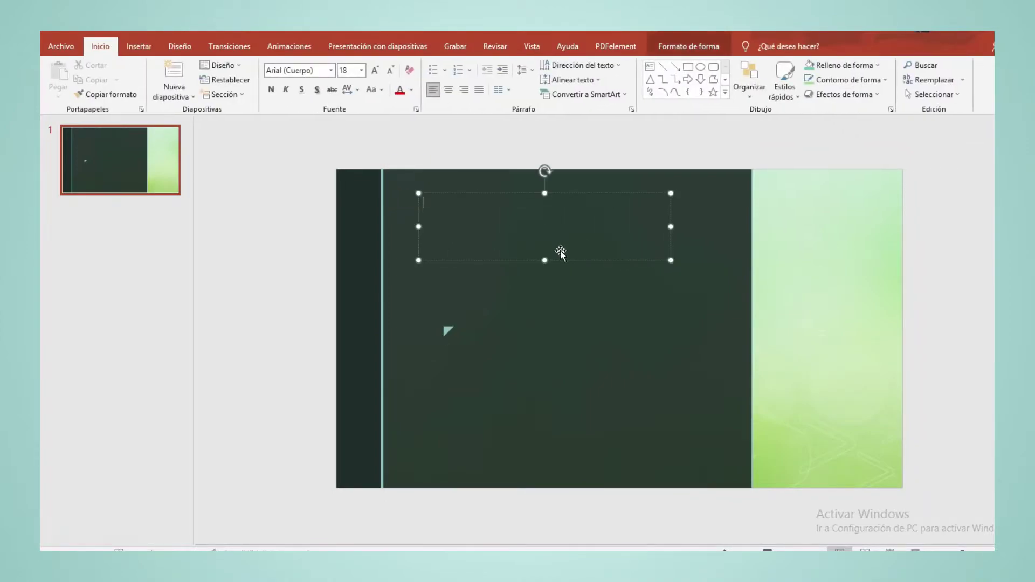
{"action": "left_click_drag", "start_coordinate": [561, 259], "coordinate": [595, 399]}
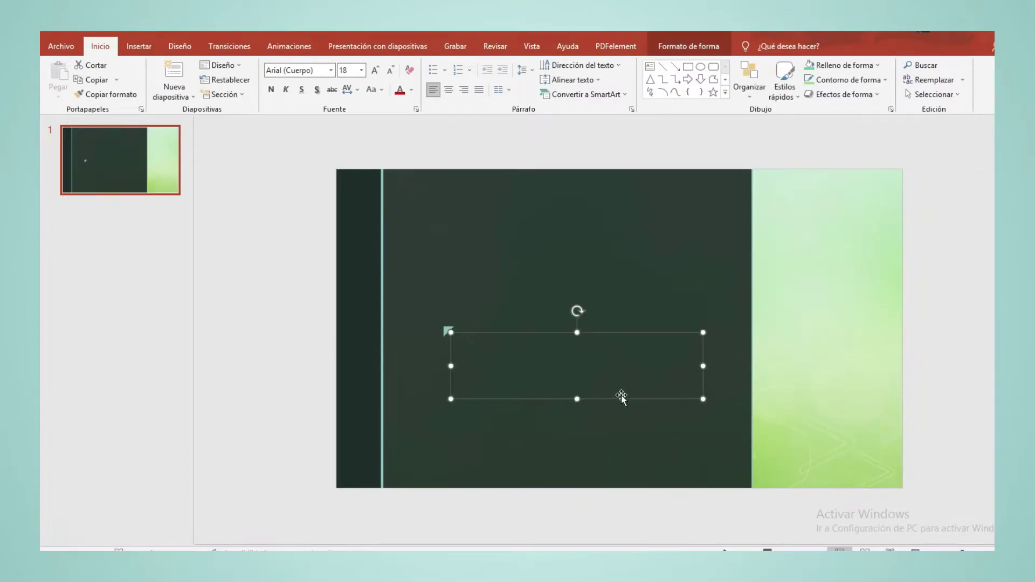
{"action": "left_click", "coordinate": [585, 352]}
{"action": "type", "text": "Emprendimiento y sus beneficios"}
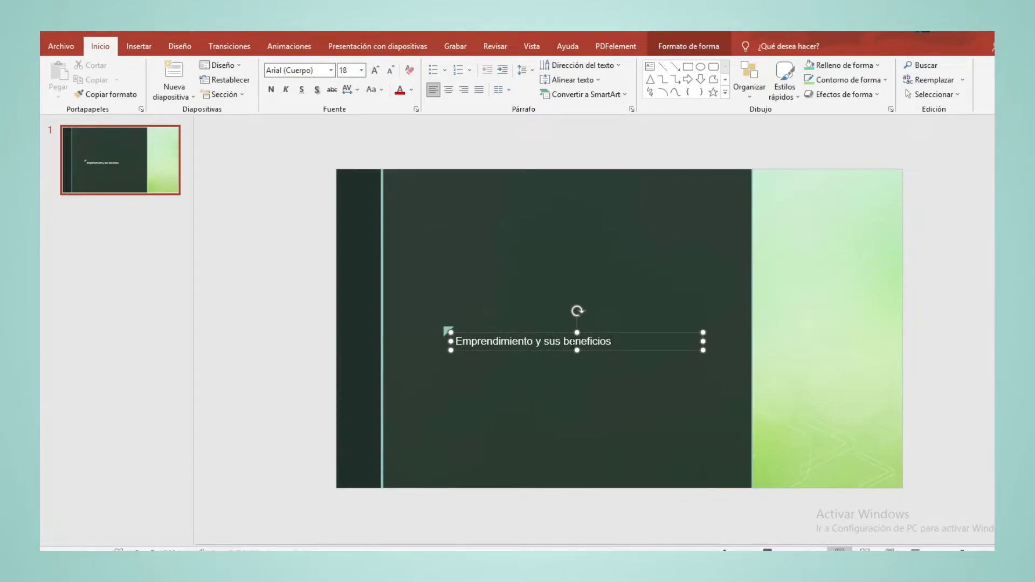
Step: Set the title text to size 54 and nudge it up and slightly left
{"action": "left_click", "coordinate": [608, 411]}
{"action": "left_click", "coordinate": [608, 341]}
{"action": "left_click", "coordinate": [361, 70]}
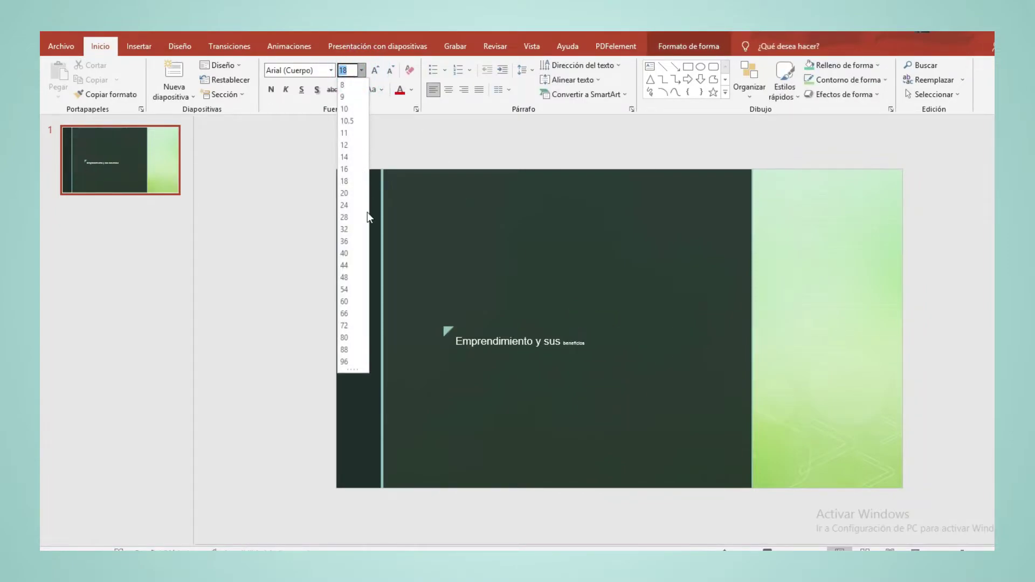
{"action": "left_click", "coordinate": [510, 415]}
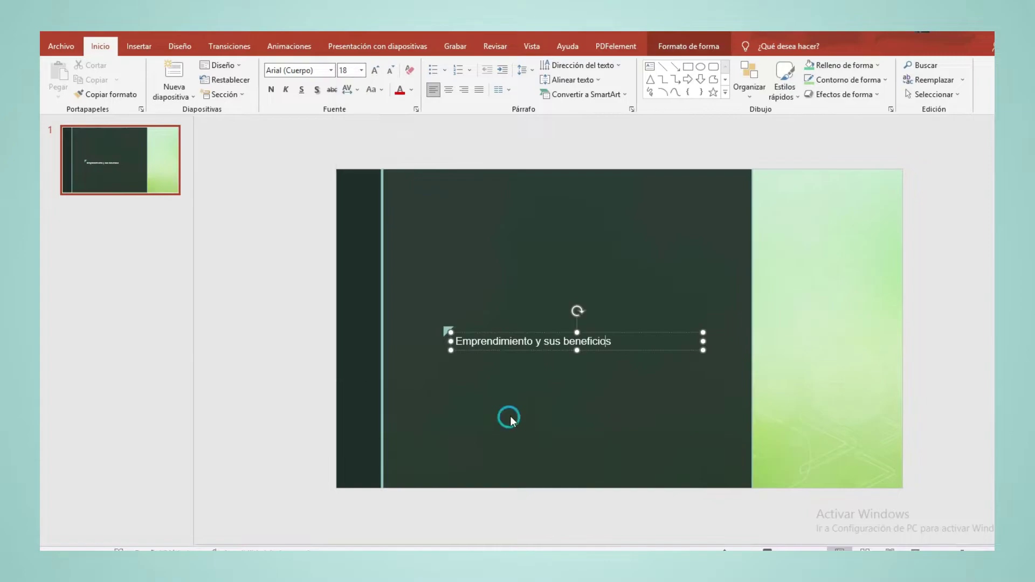
{"action": "left_click", "coordinate": [527, 349]}
{"action": "left_click", "coordinate": [361, 70]}
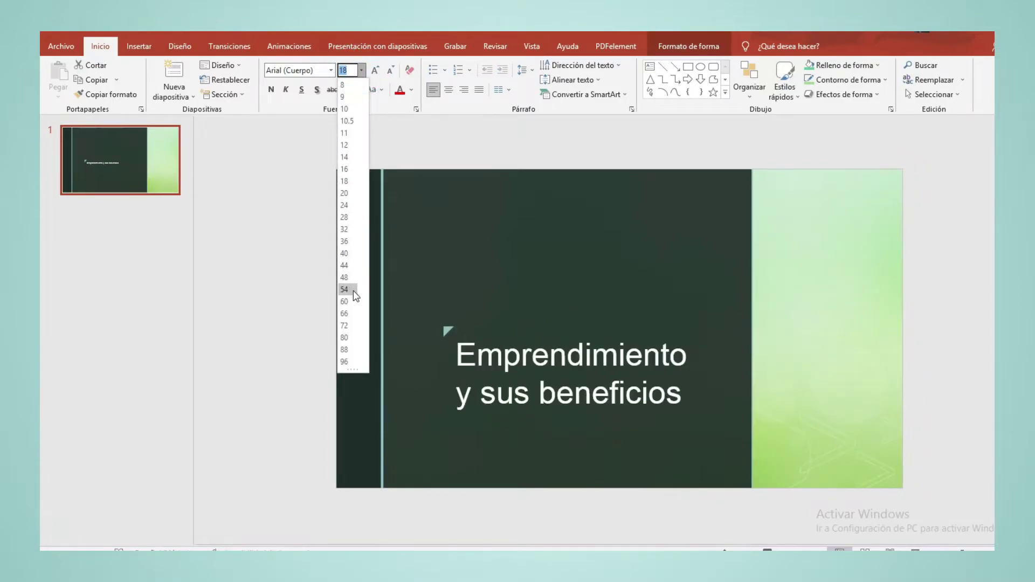
{"action": "left_click", "coordinate": [352, 289]}
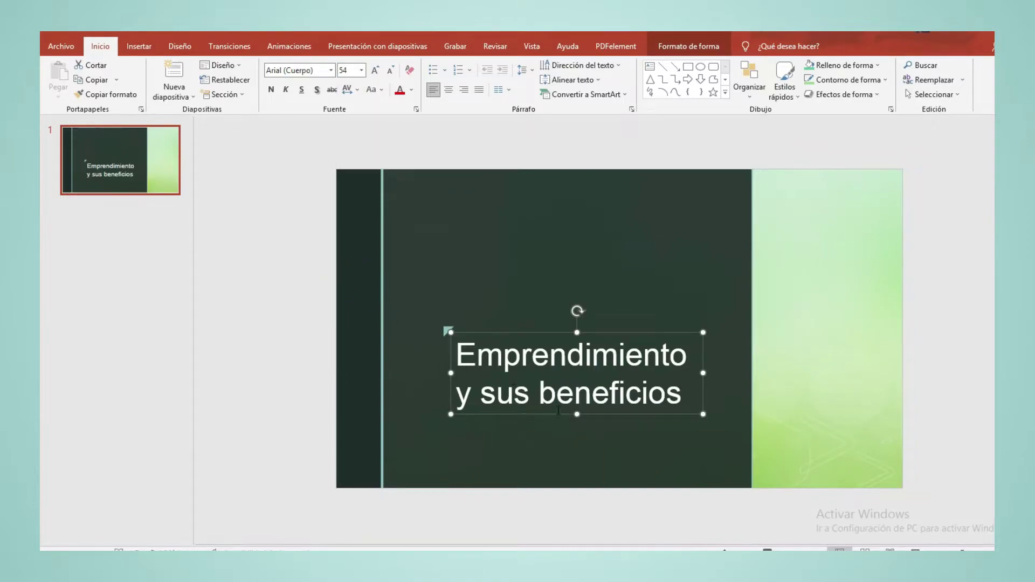
{"action": "left_click_drag", "start_coordinate": [558, 411], "coordinate": [553, 404]}
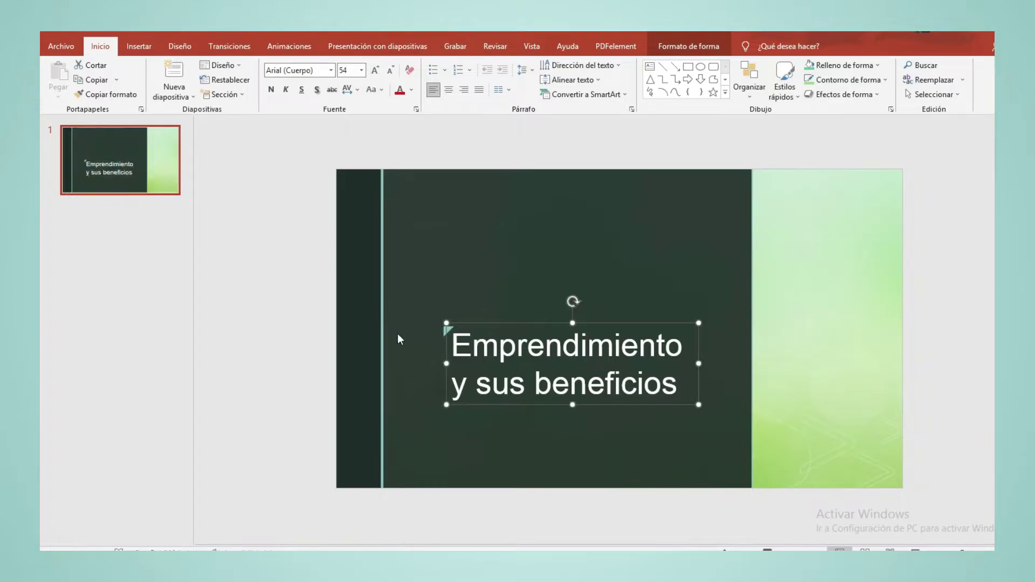
Step: Apply Arial Rounded MT Bold to the title and reposition it on the dark panel
{"action": "left_click", "coordinate": [331, 70]}
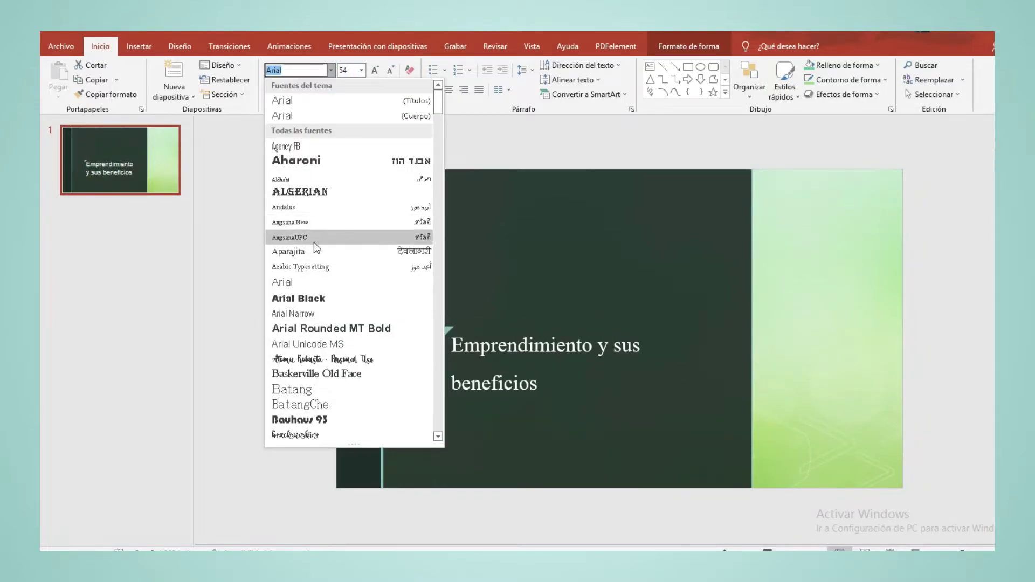
{"action": "left_click", "coordinate": [335, 329]}
{"action": "key", "text": "Delete"}
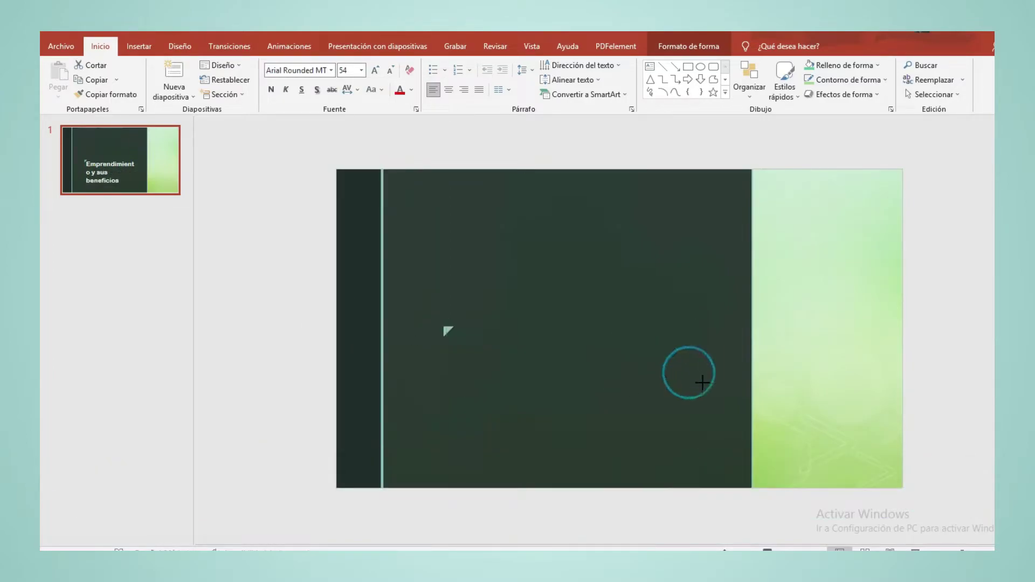
{"action": "left_click", "coordinate": [702, 382]}
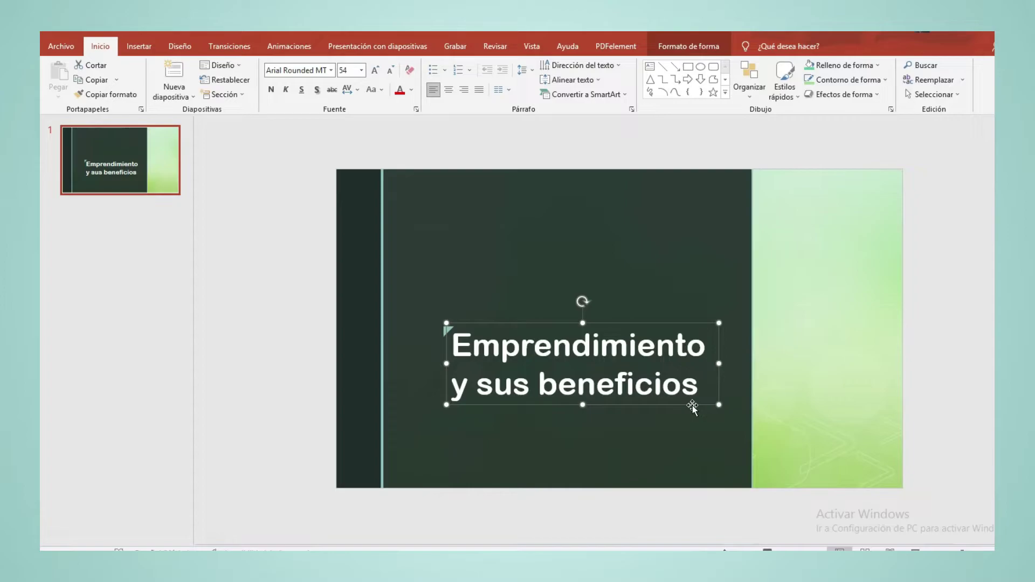
{"action": "left_click_drag", "start_coordinate": [692, 406], "coordinate": [692, 407]}
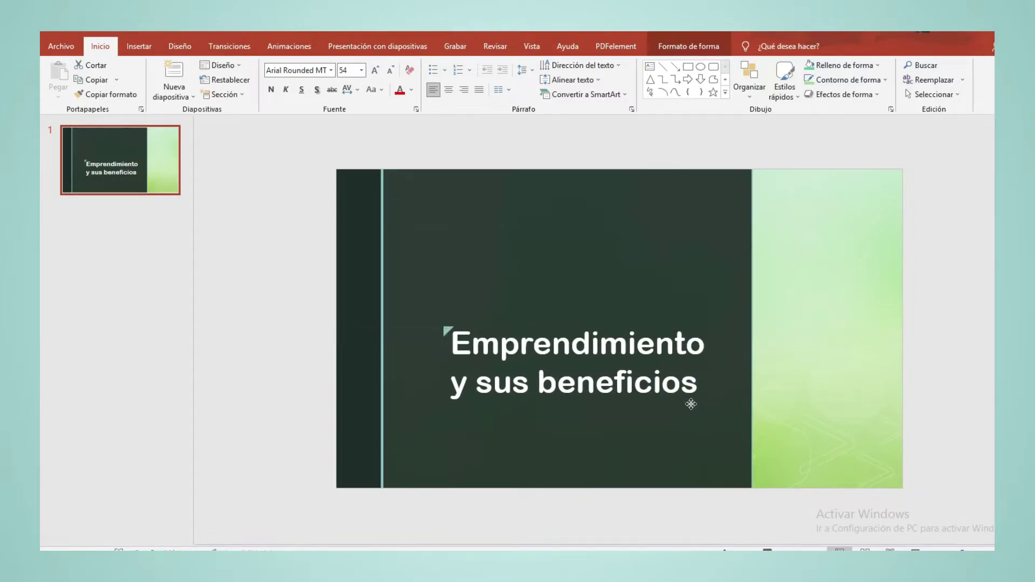
Step: Paste the backpack photo, size it to about 9.74 cm and place it lower on the right side
{"action": "key", "text": "ctrl+v"}
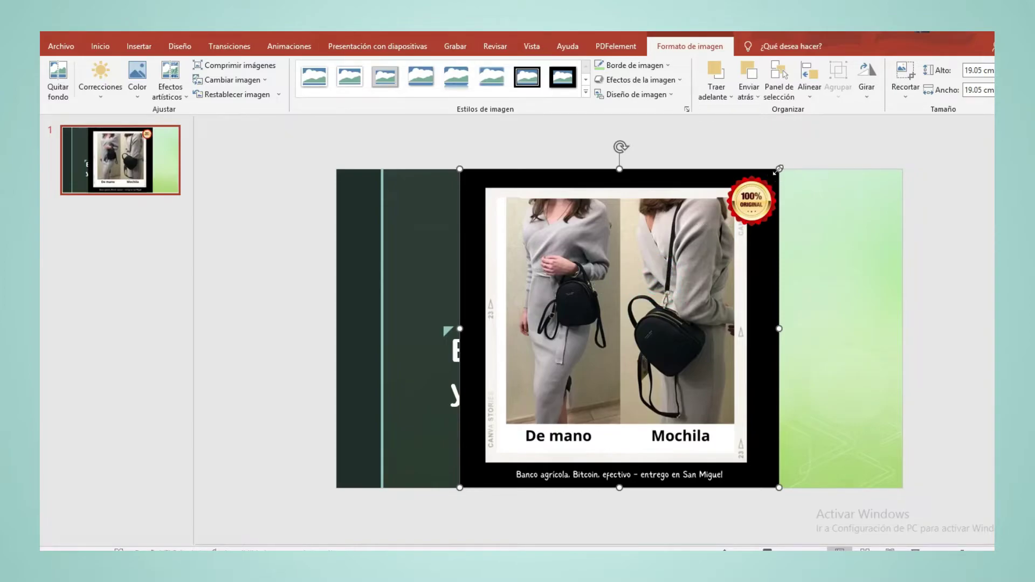
{"action": "mouse_move", "coordinate": [778, 168]}
{"action": "left_mouse_down"}
{"action": "mouse_move", "coordinate": [590, 339]}
{"action": "mouse_move", "coordinate": [609, 335]}
{"action": "left_mouse_up"}
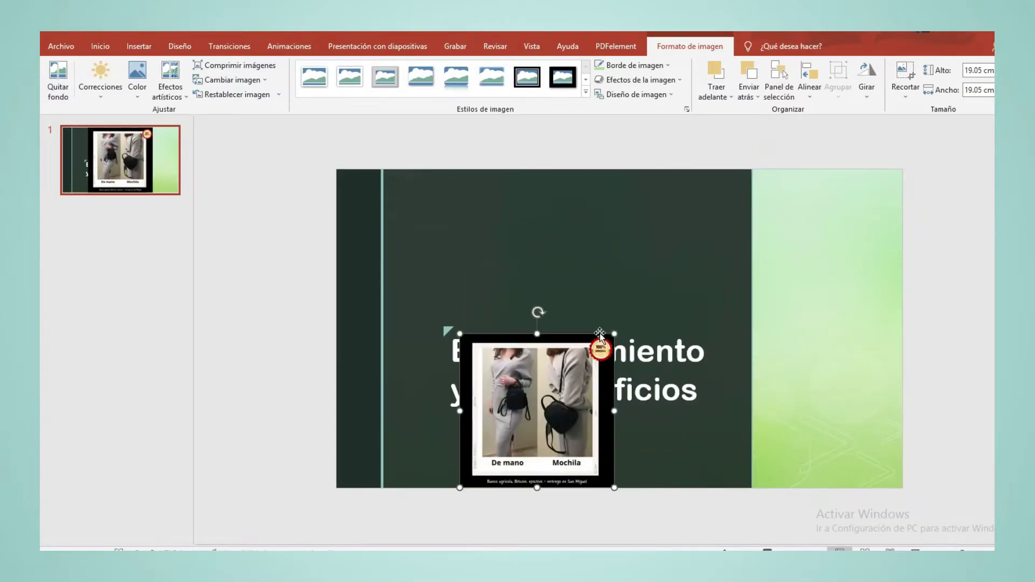
{"action": "left_click_drag", "start_coordinate": [544, 448], "coordinate": [801, 304]}
{"action": "left_click_drag", "start_coordinate": [869, 342], "coordinate": [879, 351]}
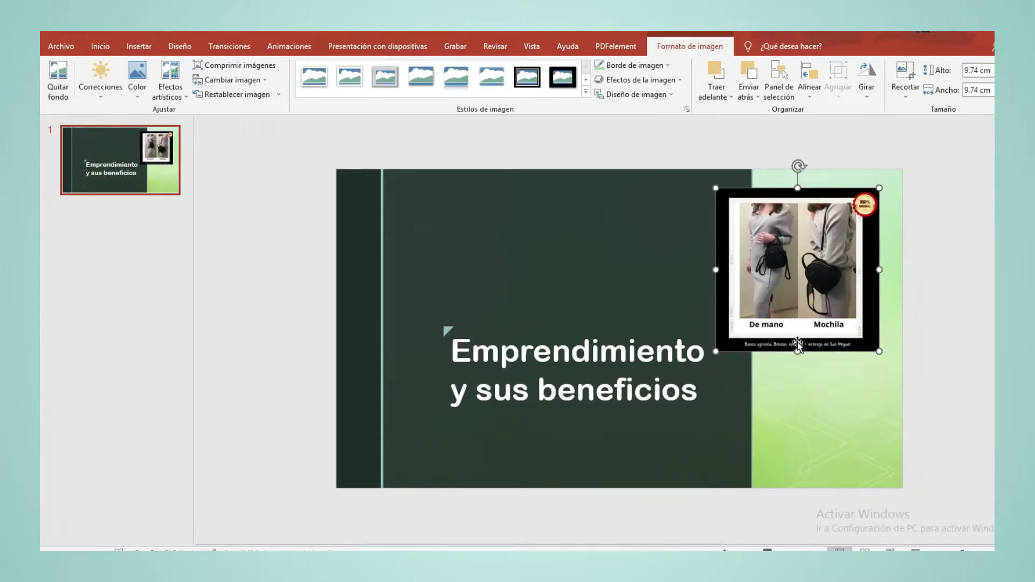
{"action": "left_click_drag", "start_coordinate": [788, 286], "coordinate": [806, 286]}
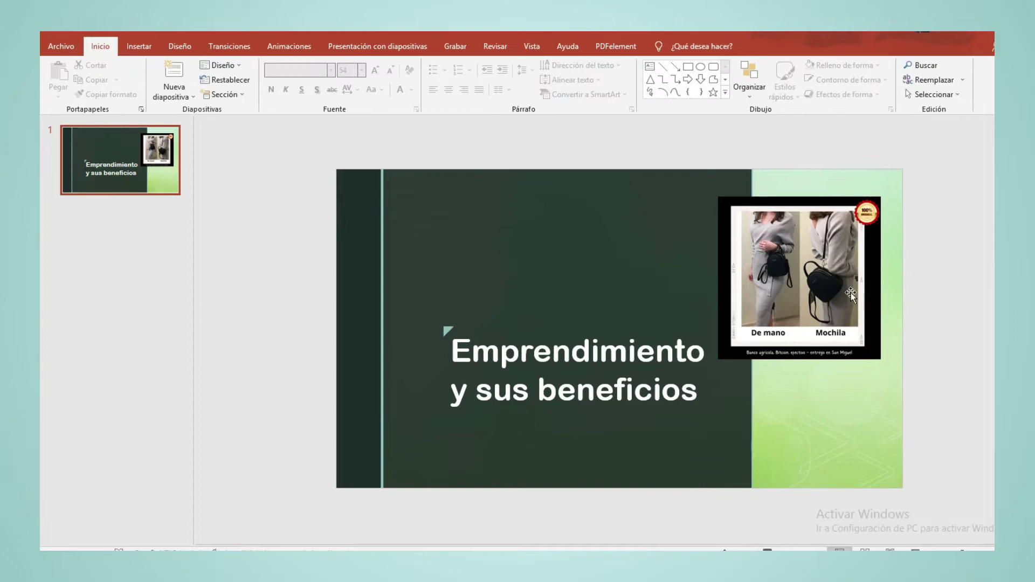
{"action": "left_click_drag", "start_coordinate": [815, 278], "coordinate": [830, 359]}
{"action": "left_click", "coordinate": [951, 337]}
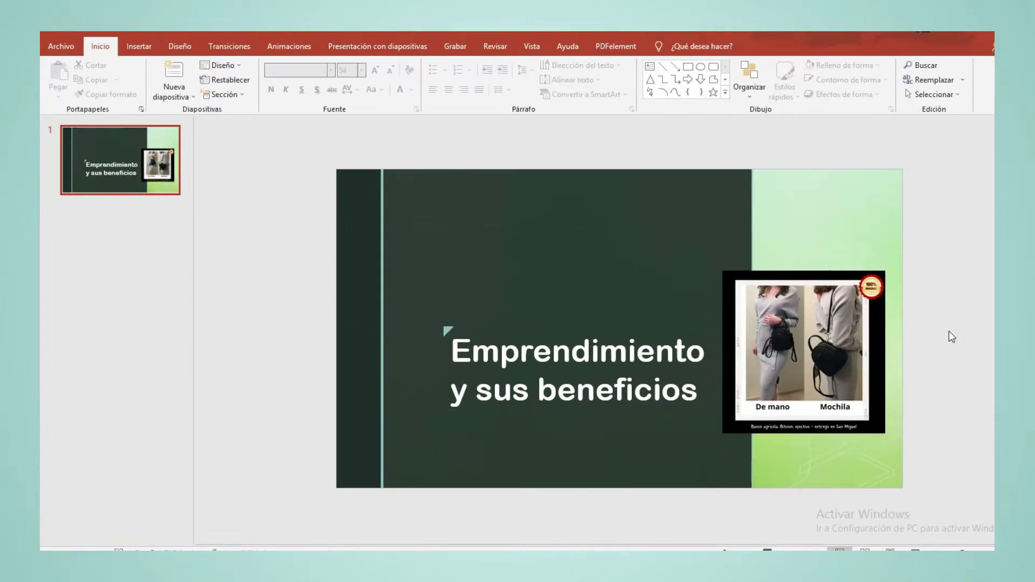
{"action": "left_click", "coordinate": [835, 348]}
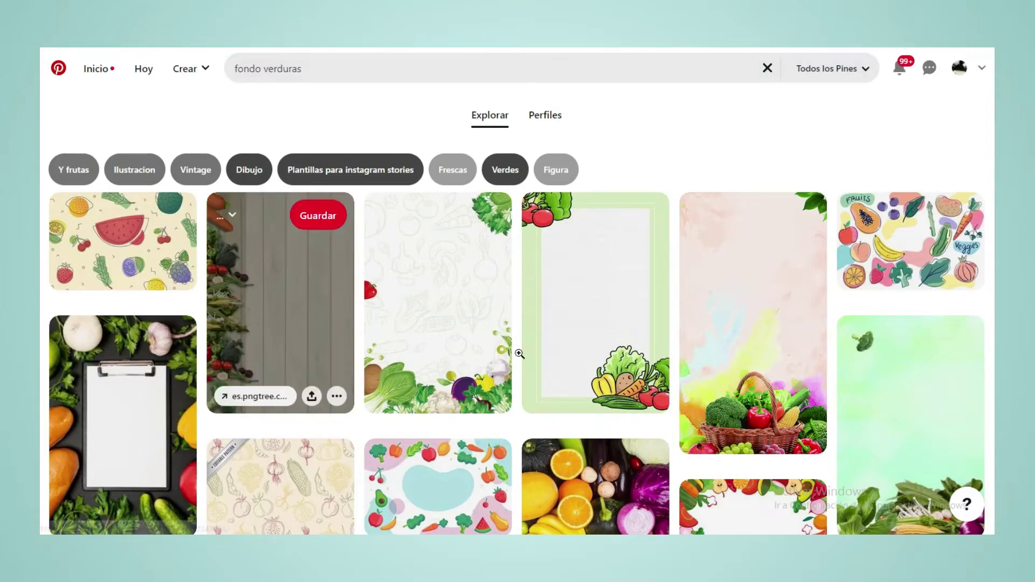
{"action": "mouse_move", "coordinate": [595, 302]}
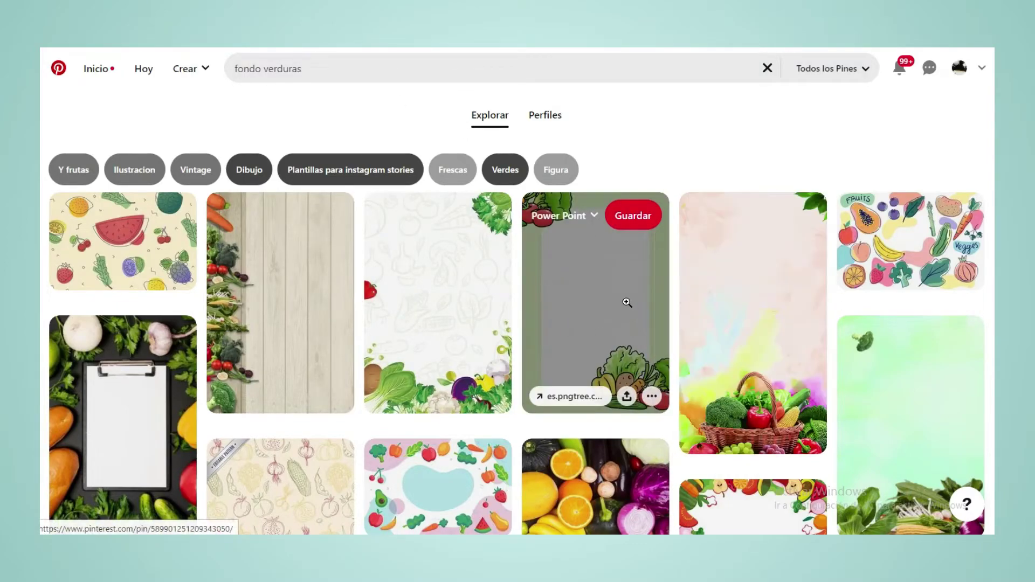
Step: Open the colourful vegetables-on-beige pin from the 'fondo verduras' results and download its image
{"action": "left_click", "coordinate": [276, 69]}
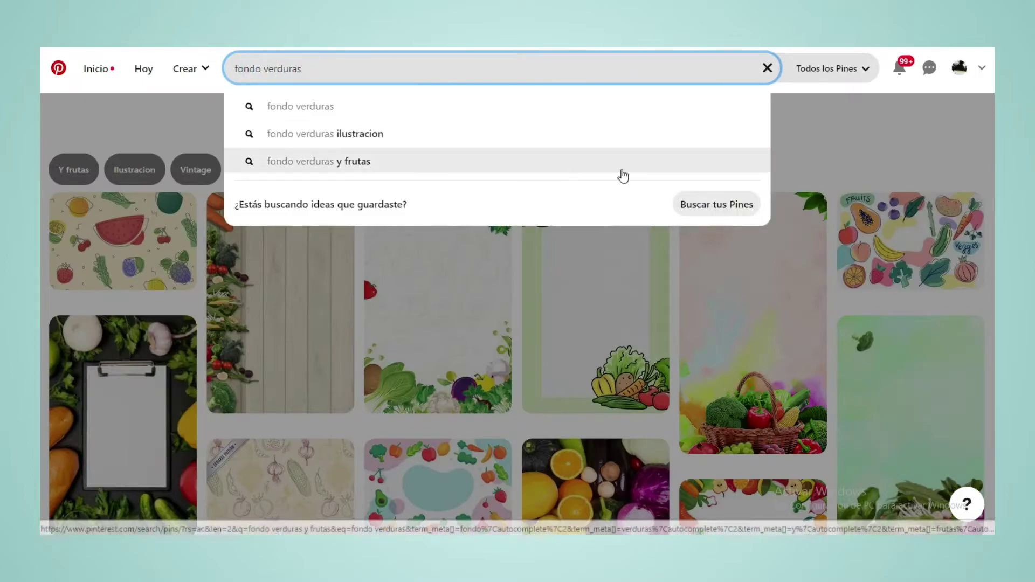
{"action": "left_click", "coordinate": [825, 156]}
{"action": "scroll", "coordinate": [649, 319], "scroll_direction": "down", "scroll_amount": 3}
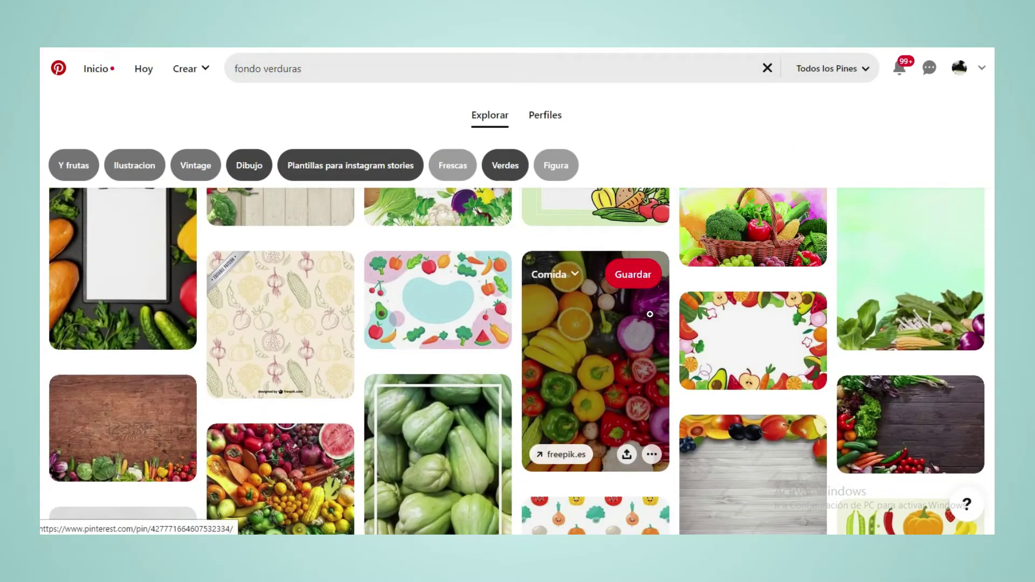
{"action": "left_click", "coordinate": [649, 314]}
{"action": "left_click", "coordinate": [548, 141]}
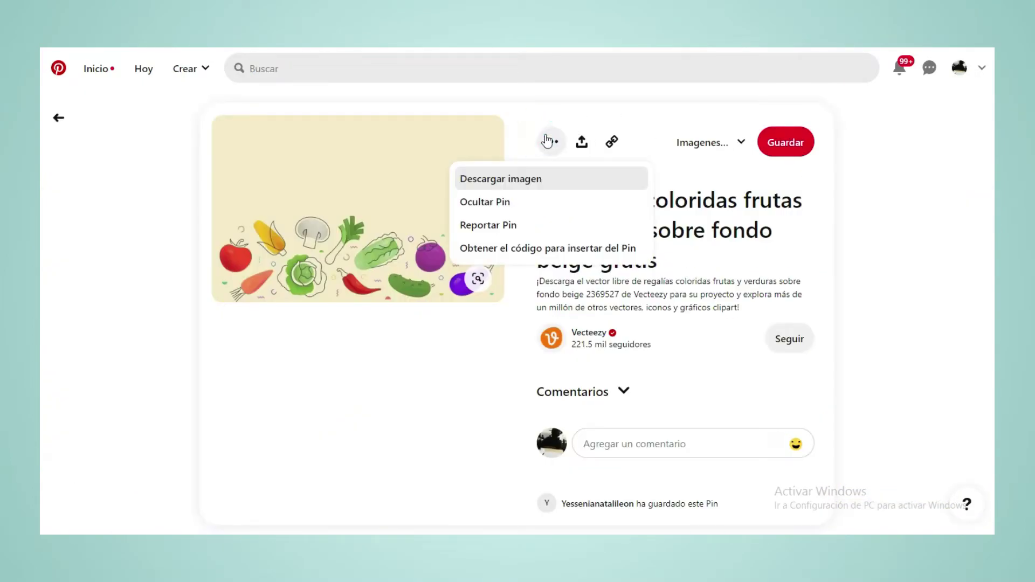
{"action": "left_click", "coordinate": [519, 182]}
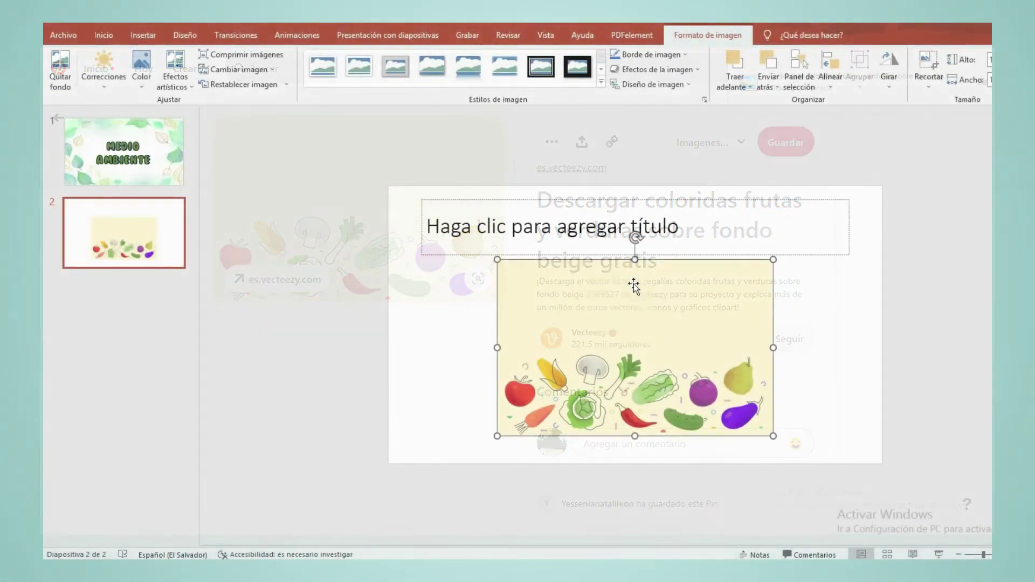
Step: Delete the empty title placeholder and enlarge the vegetable picture to span the slide
{"action": "left_click", "coordinate": [690, 253]}
{"action": "key", "text": "Escape"}
{"action": "key", "text": "Delete"}
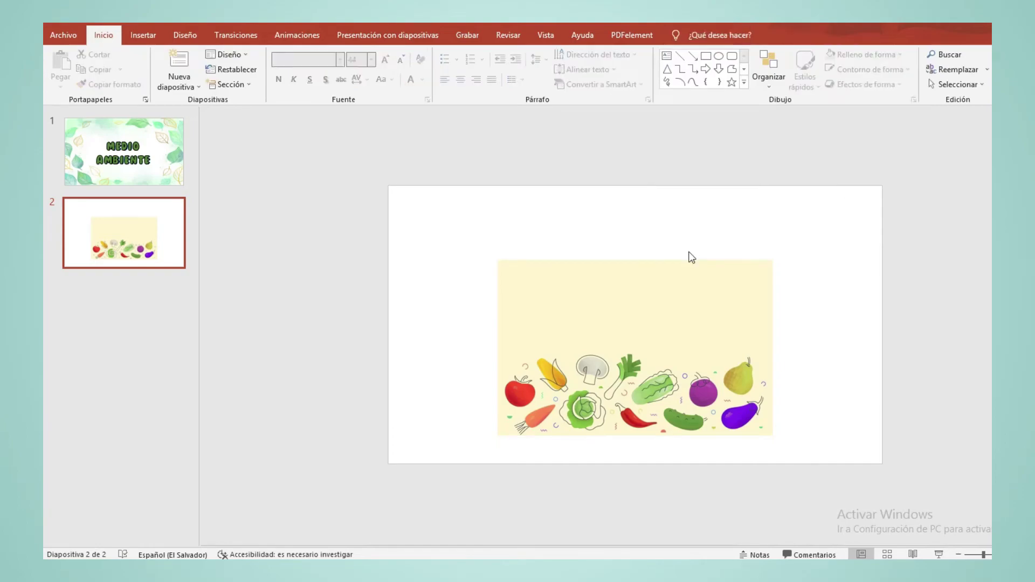
{"action": "left_click", "coordinate": [674, 293]}
{"action": "left_click_drag", "start_coordinate": [674, 293], "coordinate": [565, 219]}
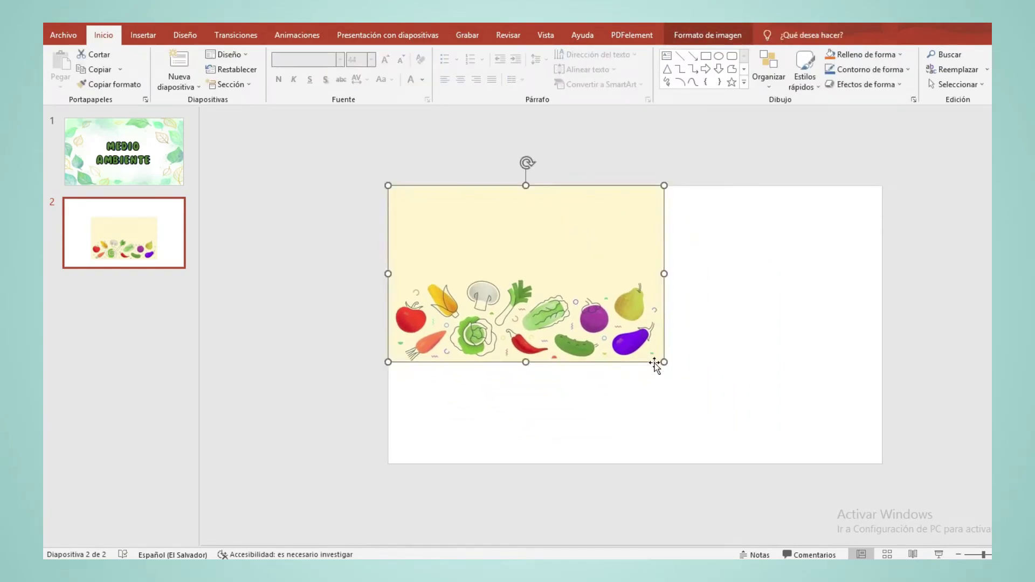
{"action": "left_click_drag", "start_coordinate": [669, 370], "coordinate": [817, 418]}
{"action": "left_click", "coordinate": [659, 358]}
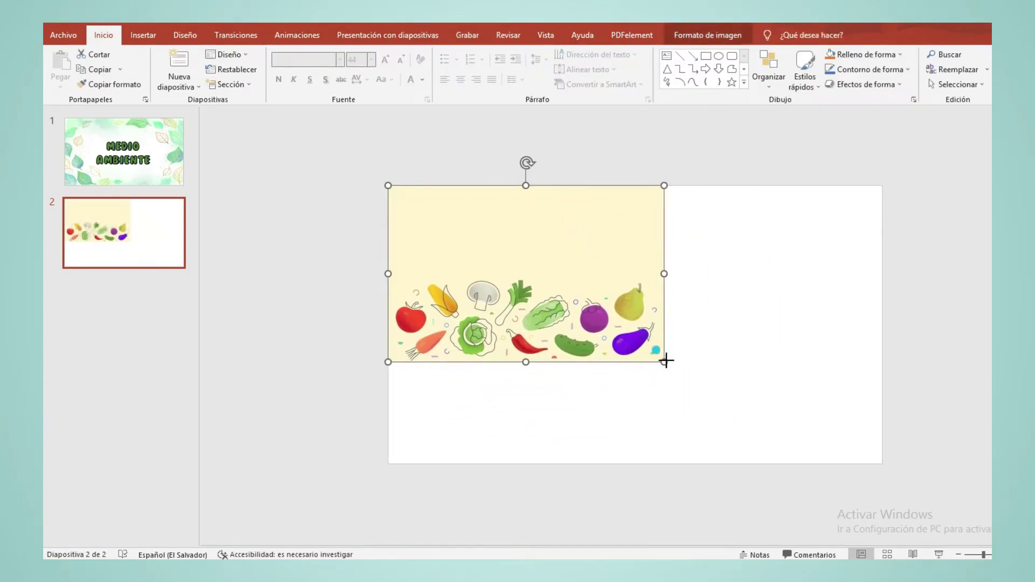
{"action": "left_click_drag", "start_coordinate": [664, 362], "coordinate": [882, 438]}
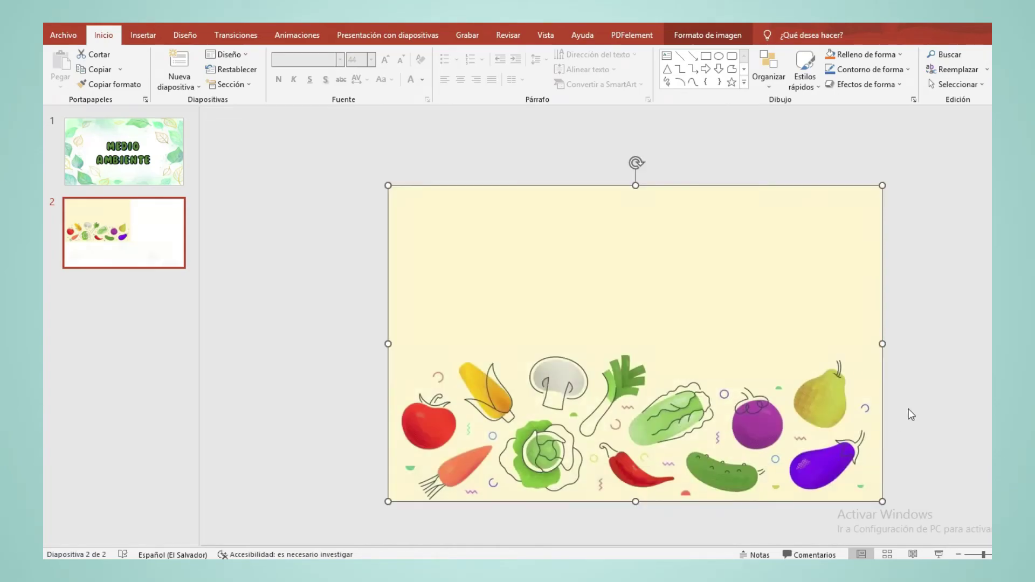
{"action": "left_click", "coordinate": [908, 410]}
{"action": "left_click", "coordinate": [710, 356]}
{"action": "left_click_drag", "start_coordinate": [689, 344], "coordinate": [692, 305]}
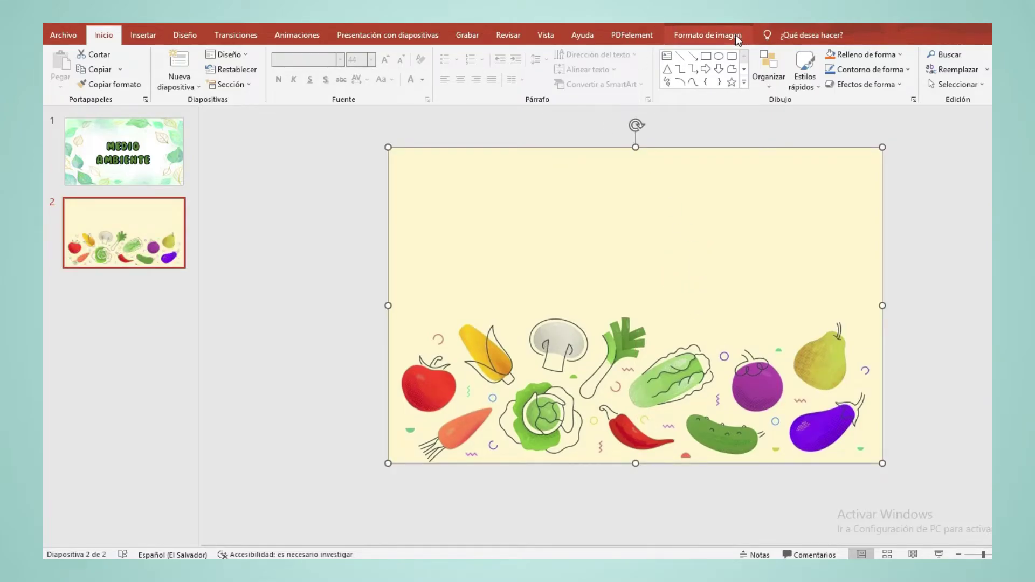
Step: Crop the picture's top and bottom so it fits the slide edges exactly
{"action": "left_click", "coordinate": [733, 34]}
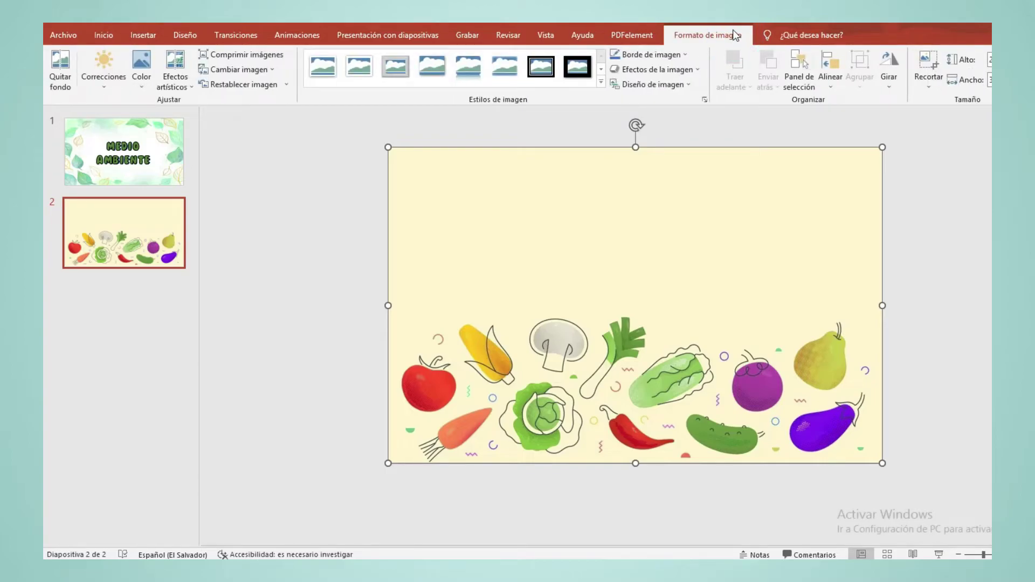
{"action": "left_click", "coordinate": [928, 68]}
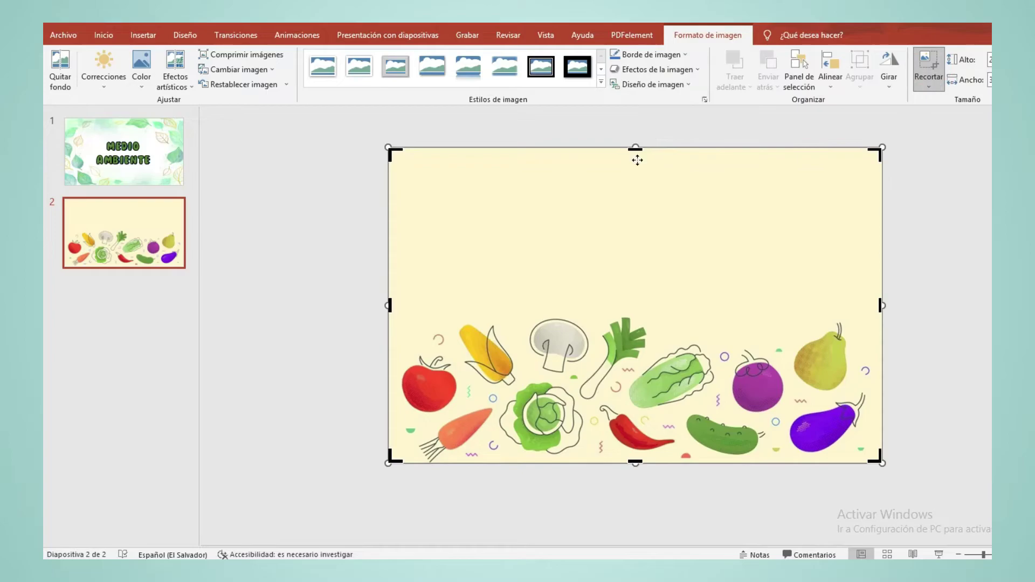
{"action": "left_click_drag", "start_coordinate": [629, 149], "coordinate": [616, 189]}
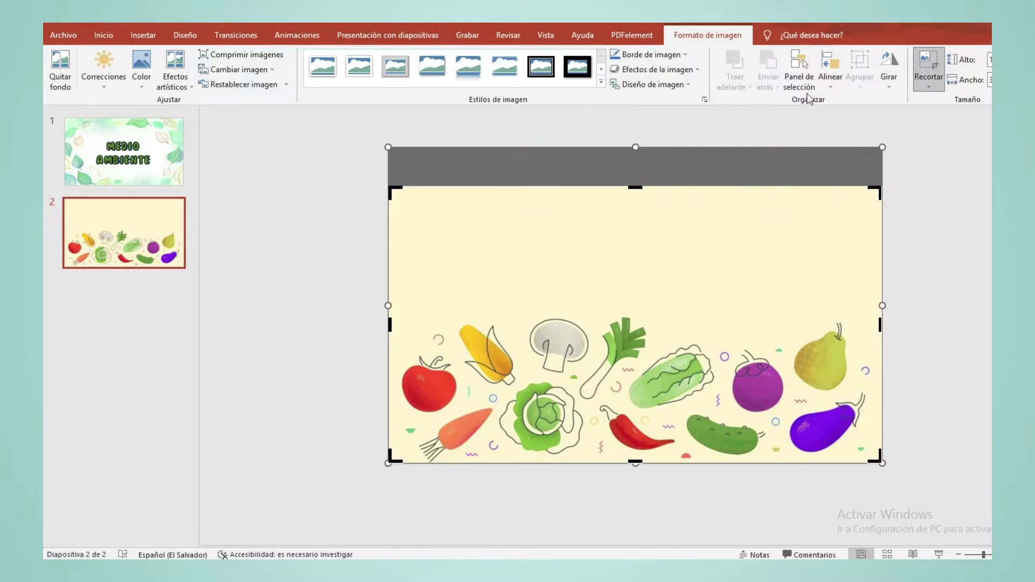
{"action": "left_click", "coordinate": [929, 61]}
{"action": "left_click", "coordinate": [938, 268]}
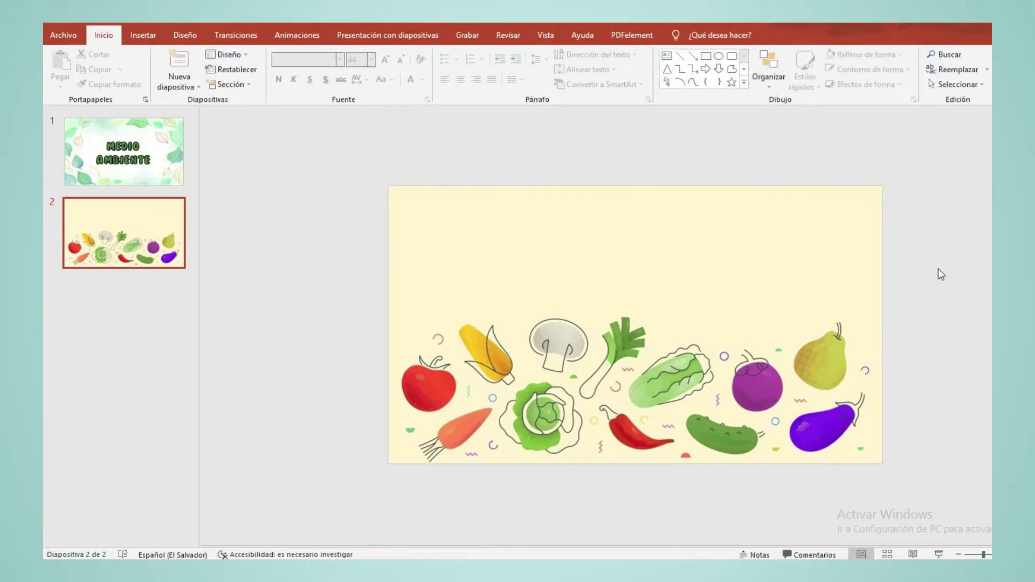
{"action": "left_click", "coordinate": [691, 326]}
{"action": "left_click_drag", "start_coordinate": [661, 398], "coordinate": [662, 414]}
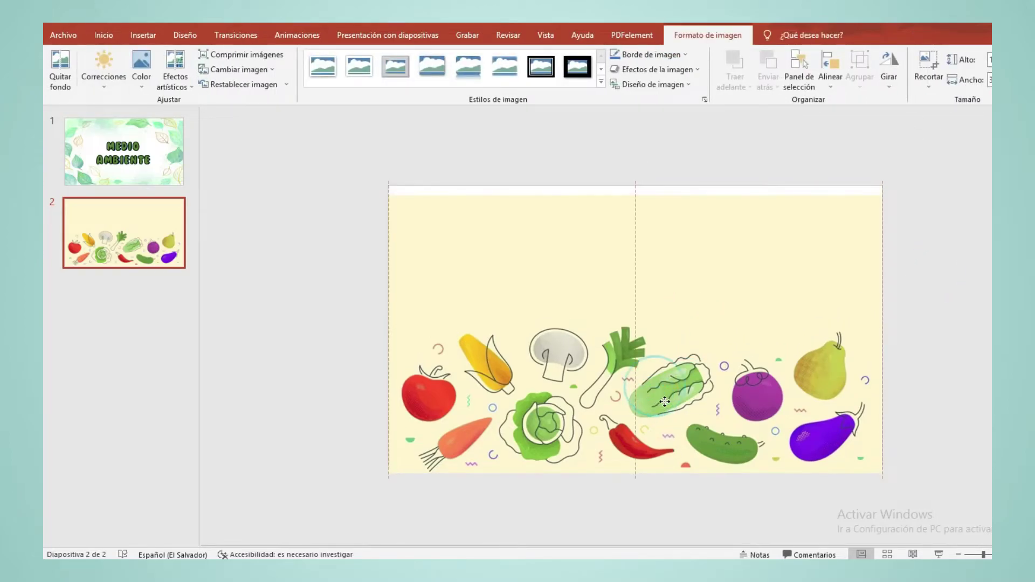
{"action": "left_click", "coordinate": [928, 62]}
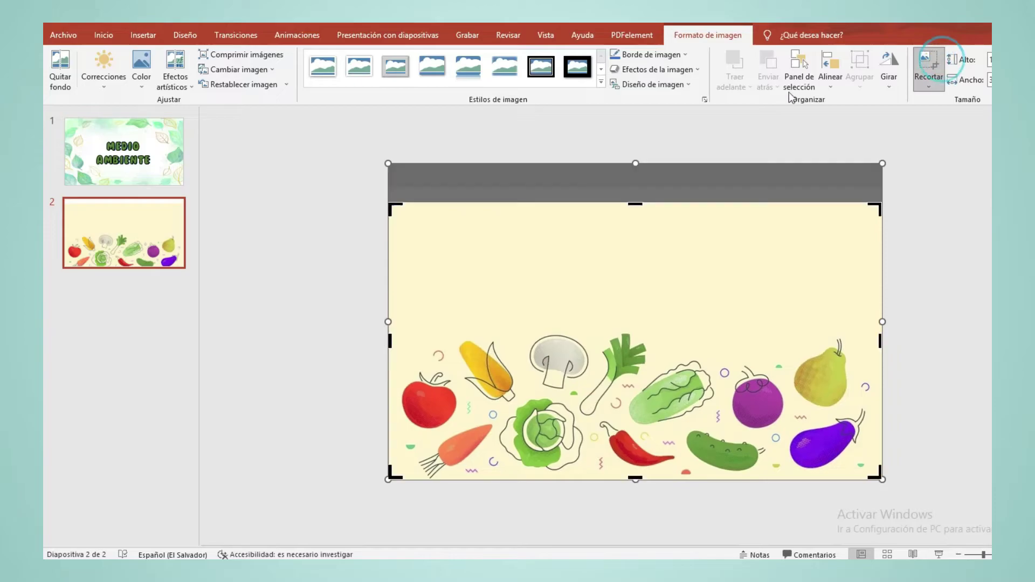
{"action": "left_click_drag", "start_coordinate": [636, 203], "coordinate": [639, 182]}
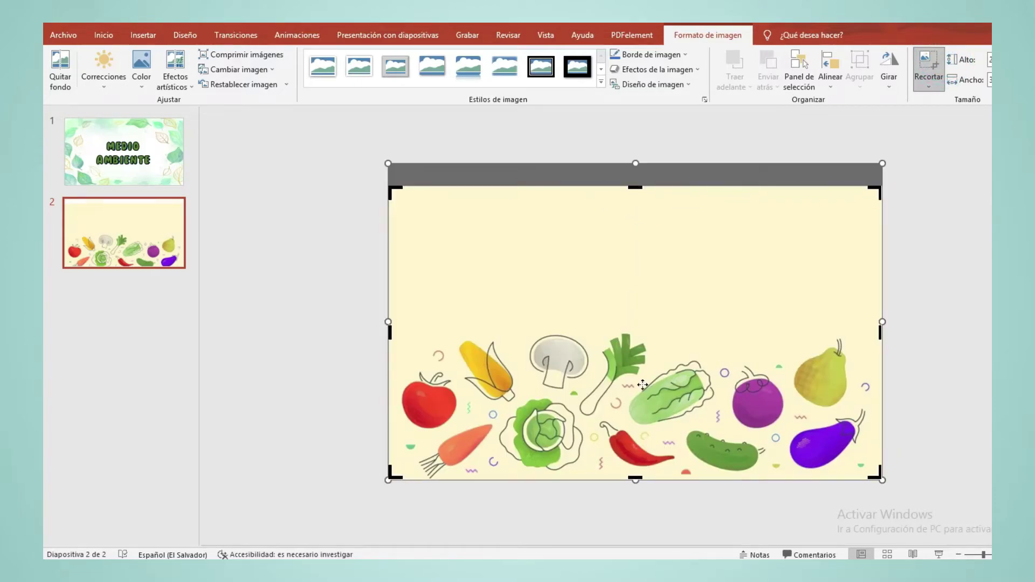
{"action": "mouse_move", "coordinate": [635, 479]}
{"action": "left_mouse_down"}
{"action": "mouse_move", "coordinate": [632, 425]}
{"action": "mouse_move", "coordinate": [636, 461]}
{"action": "left_mouse_up"}
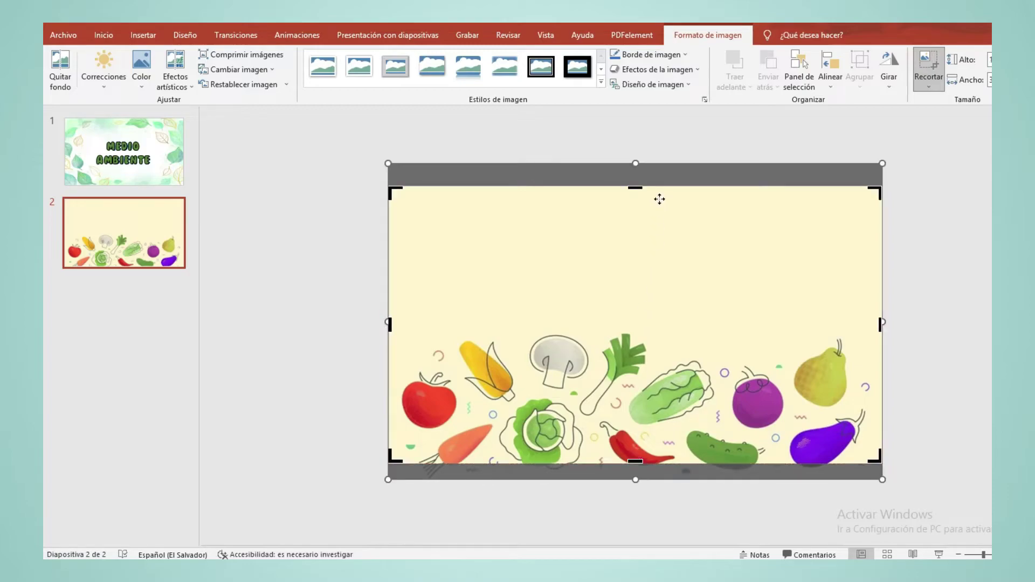
{"action": "left_click", "coordinate": [928, 64]}
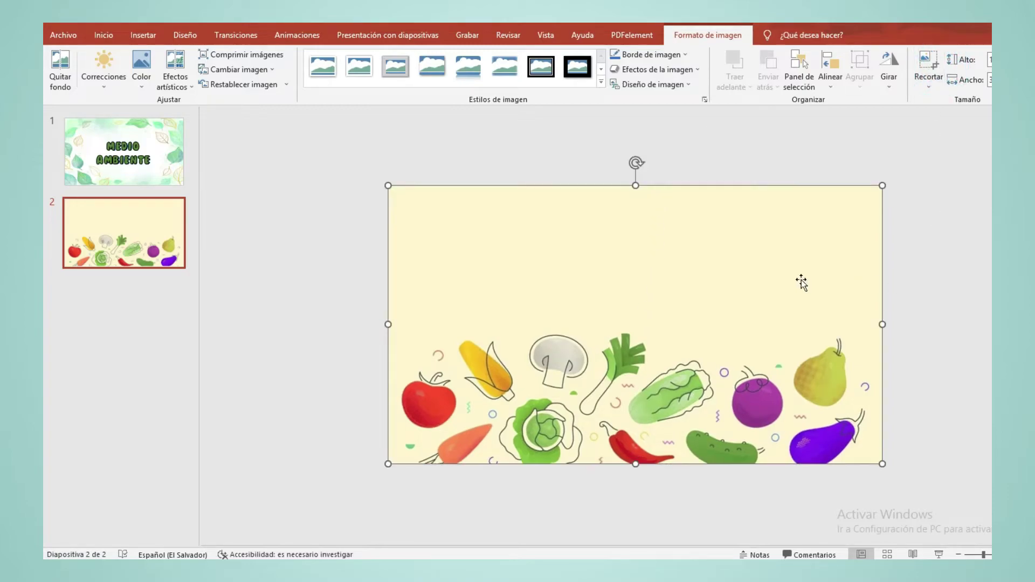
Step: Apply the pencil-sketch artistic effect to the vegetable background picture
{"action": "left_click", "coordinate": [173, 84]}
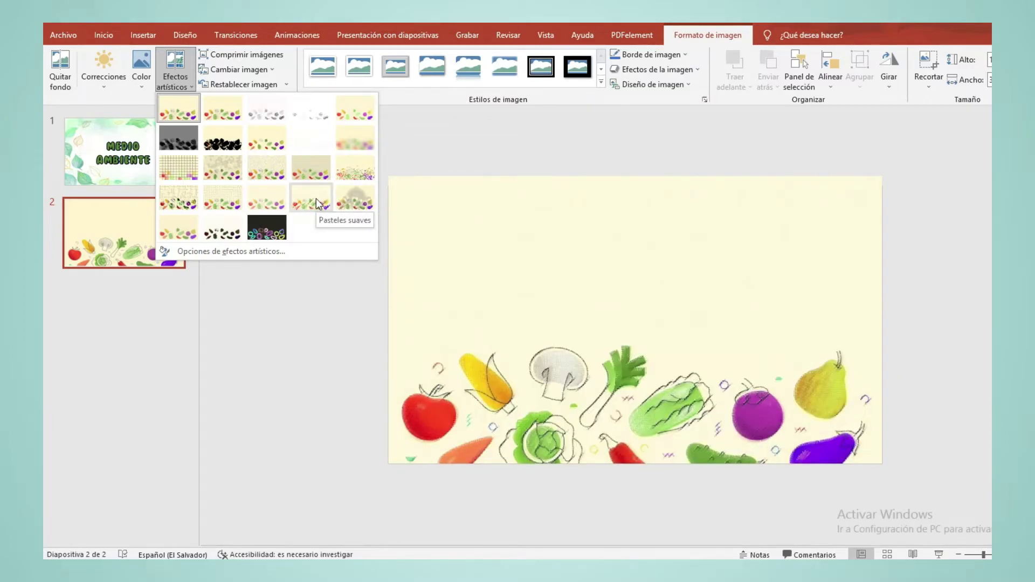
{"action": "left_click", "coordinate": [356, 110]}
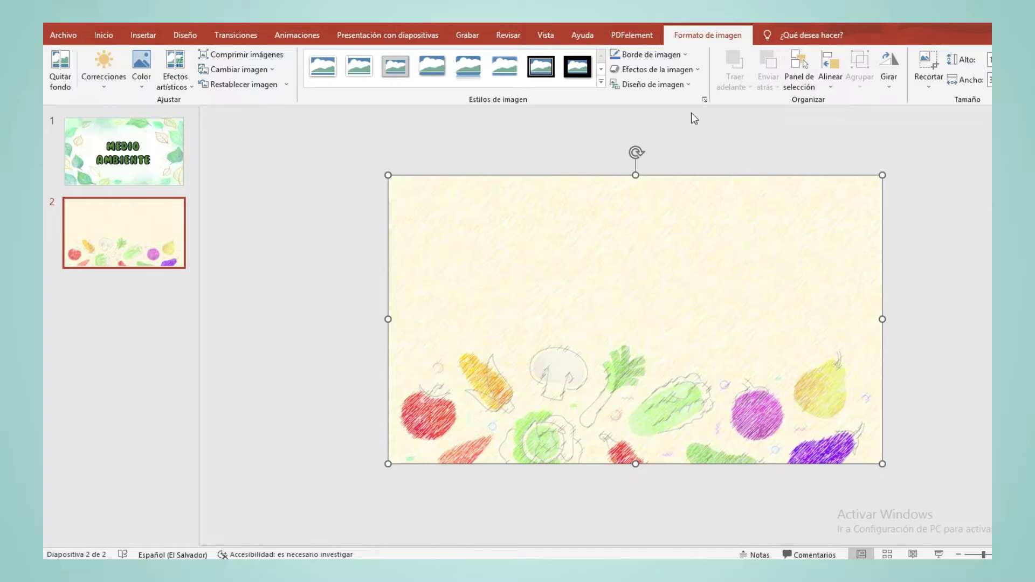
Step: Add a text box across the top of slide 2 in DK Lemon Yellow Sun at size 96
{"action": "left_click", "coordinate": [143, 35]}
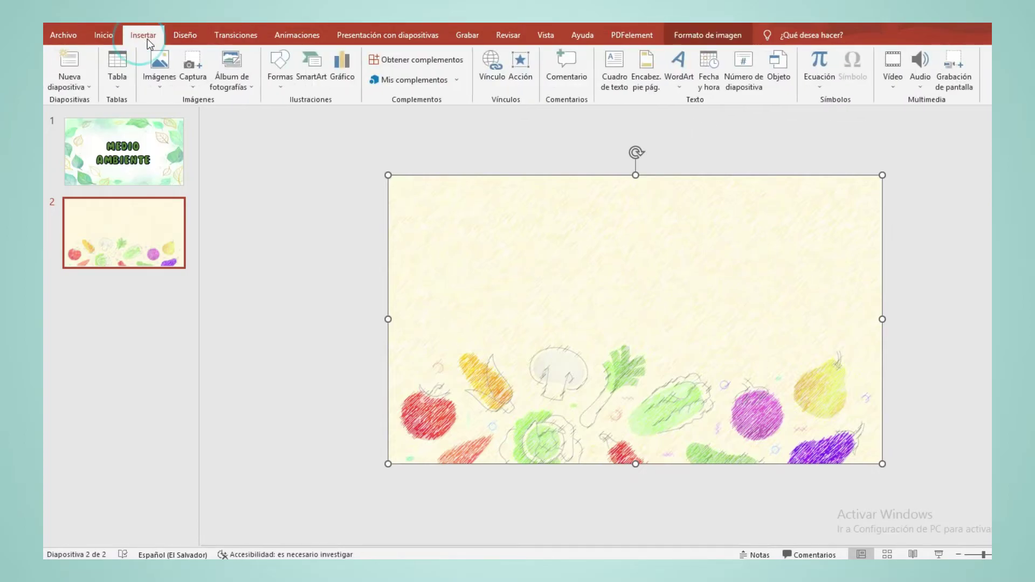
{"action": "left_click", "coordinate": [615, 69]}
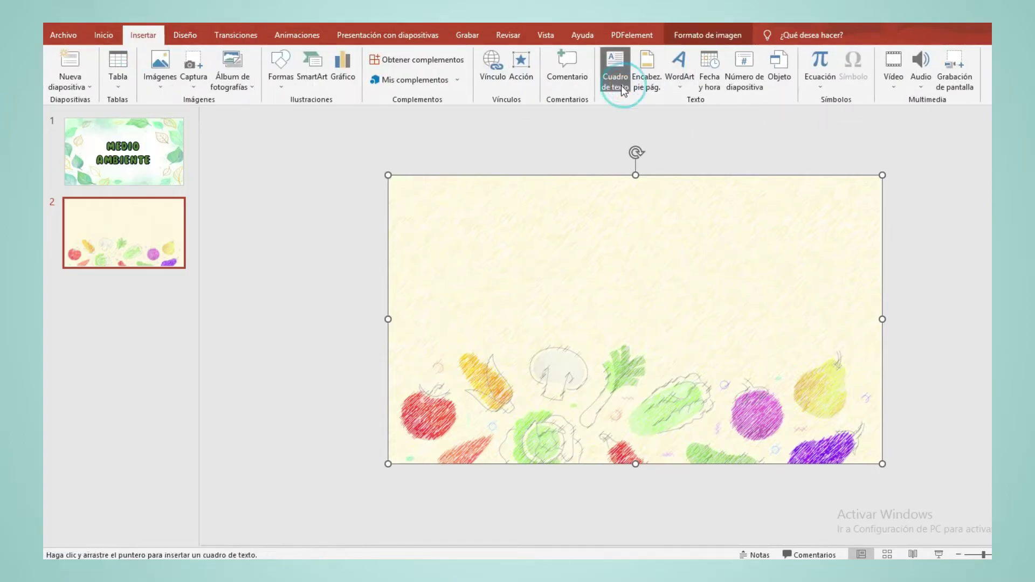
{"action": "left_click_drag", "start_coordinate": [417, 197], "coordinate": [854, 289]}
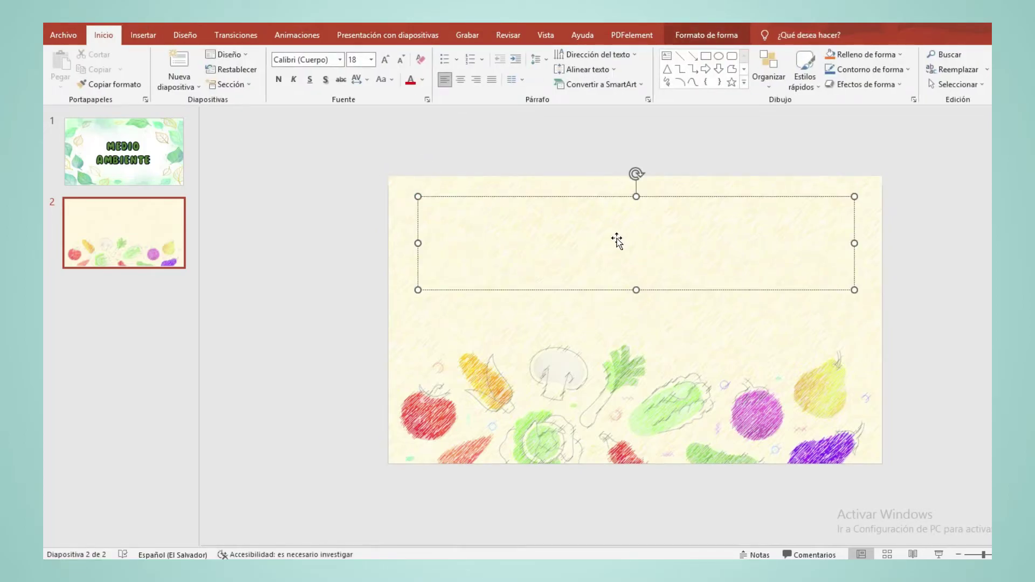
{"action": "type", "text": "Fr"}
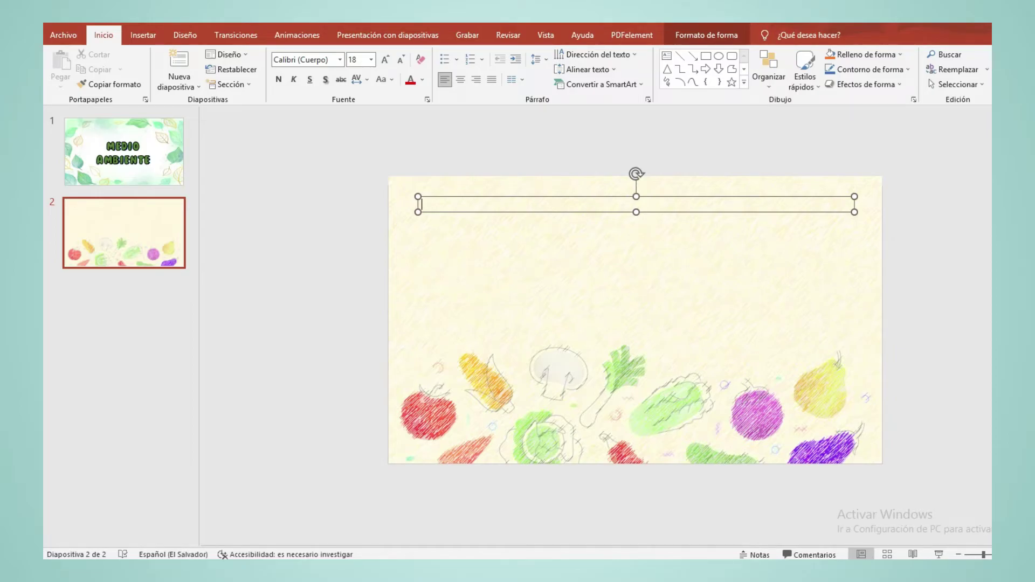
{"action": "scroll", "coordinate": [364, 288], "scroll_direction": "down", "scroll_amount": 2}
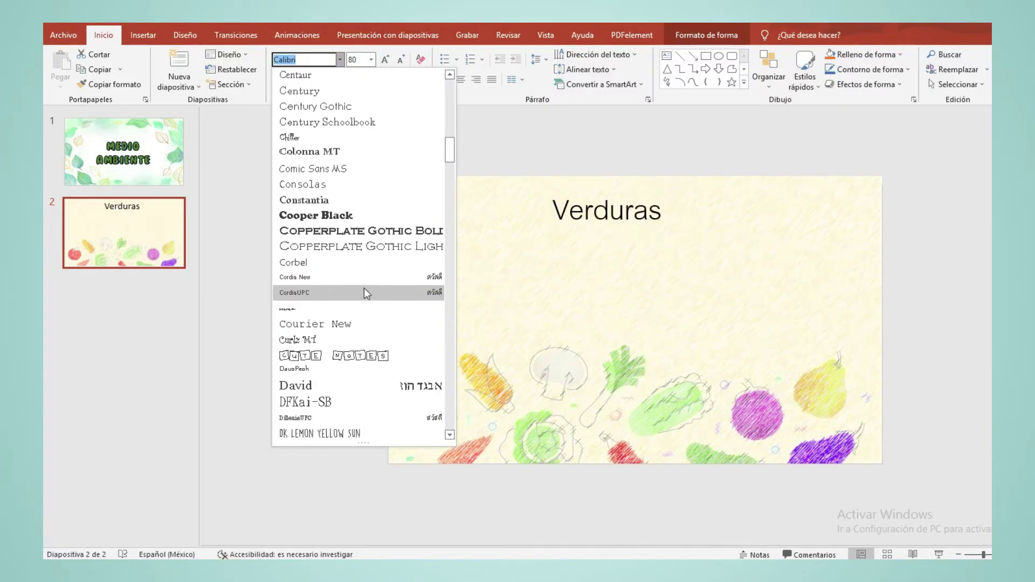
{"action": "scroll", "coordinate": [364, 288], "scroll_direction": "down", "scroll_amount": 2}
{"action": "scroll", "coordinate": [363, 288], "scroll_direction": "down", "scroll_amount": 1}
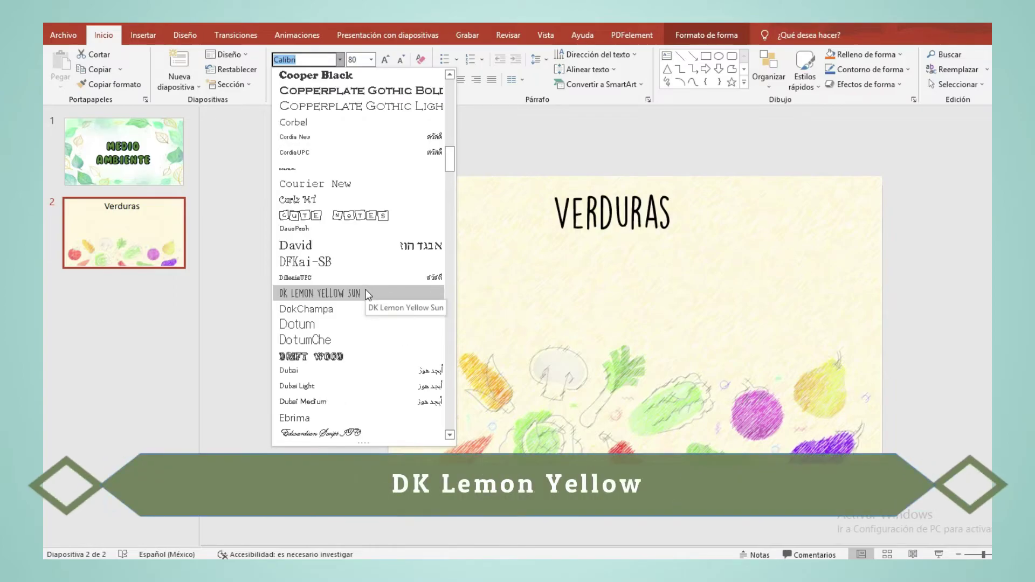
{"action": "left_click", "coordinate": [365, 292]}
{"action": "left_click", "coordinate": [371, 60]}
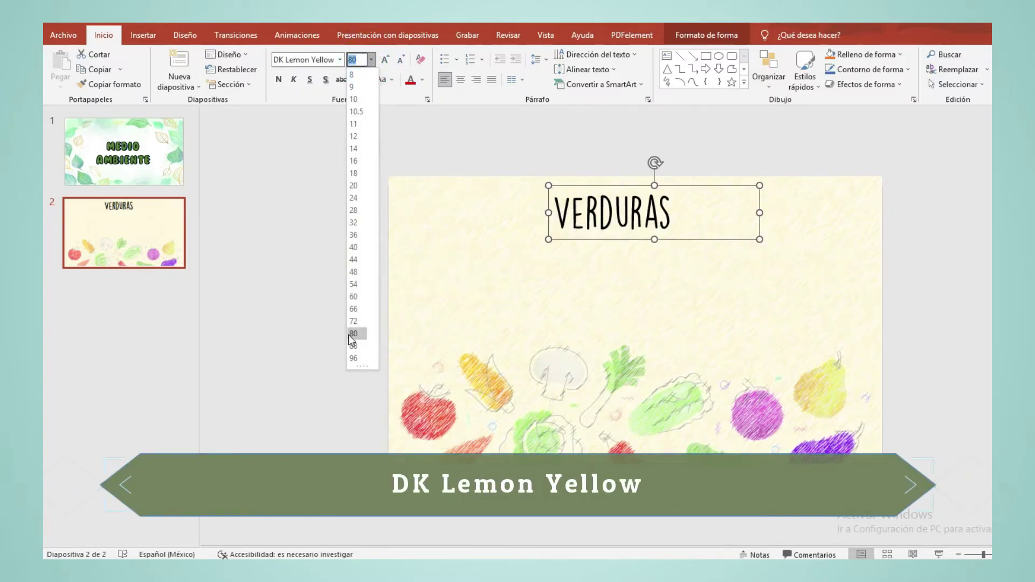
{"action": "left_click", "coordinate": [356, 360]}
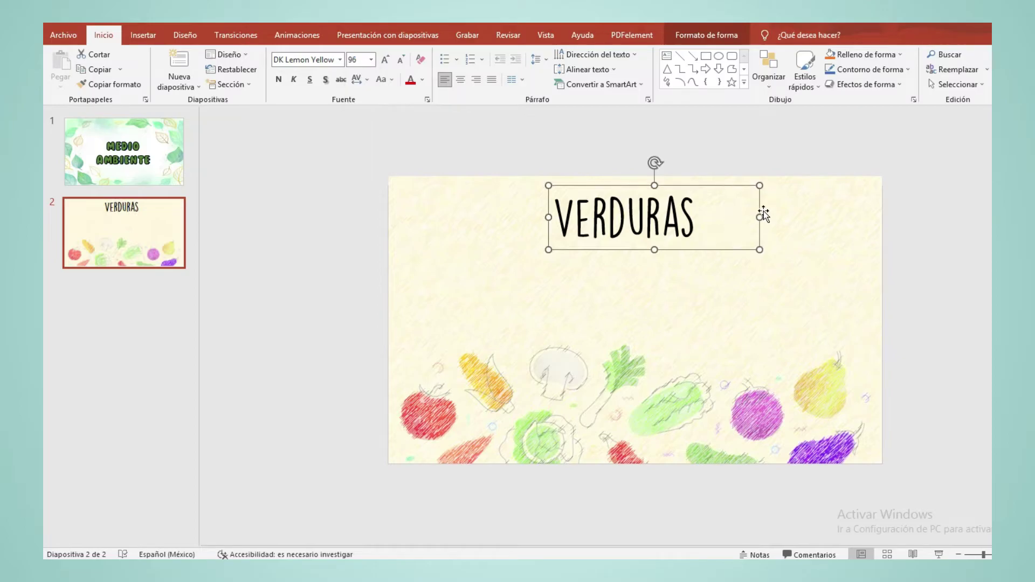
Step: Undo the accidental shift of the background picture
{"action": "left_click", "coordinate": [744, 208]}
{"action": "left_click", "coordinate": [672, 236]}
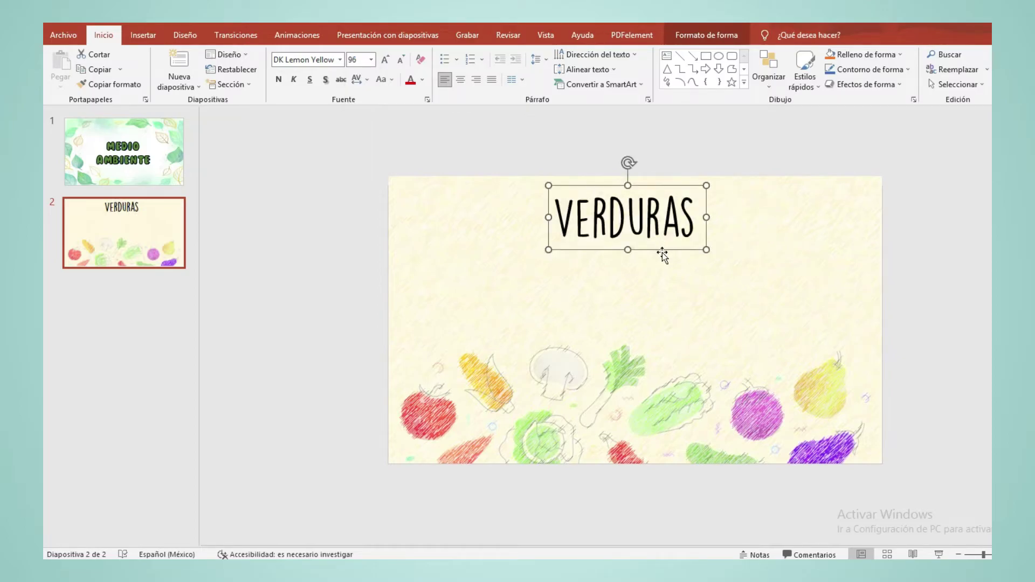
{"action": "left_click_drag", "start_coordinate": [662, 255], "coordinate": [671, 256]}
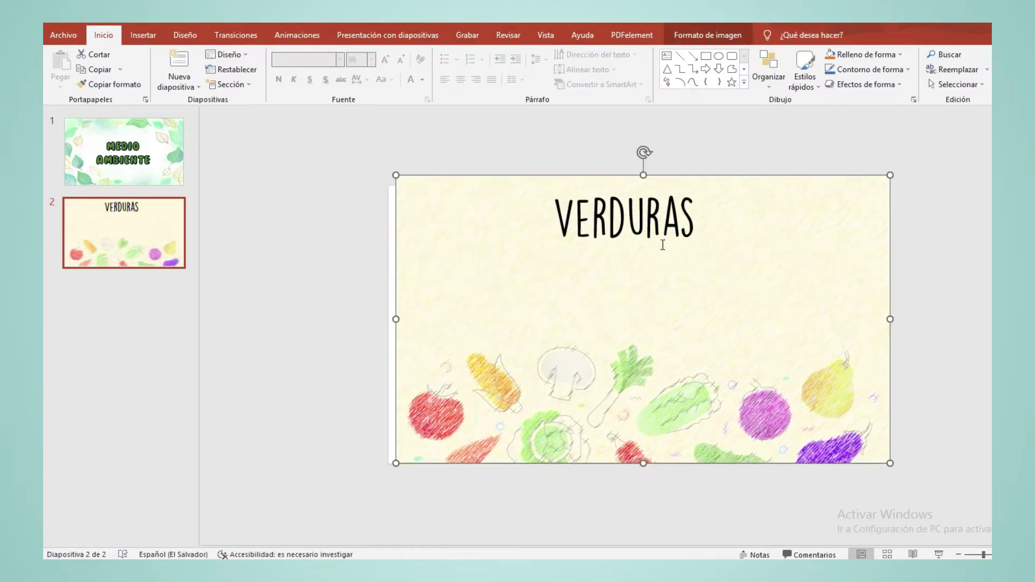
{"action": "key", "text": "ctrl+z"}
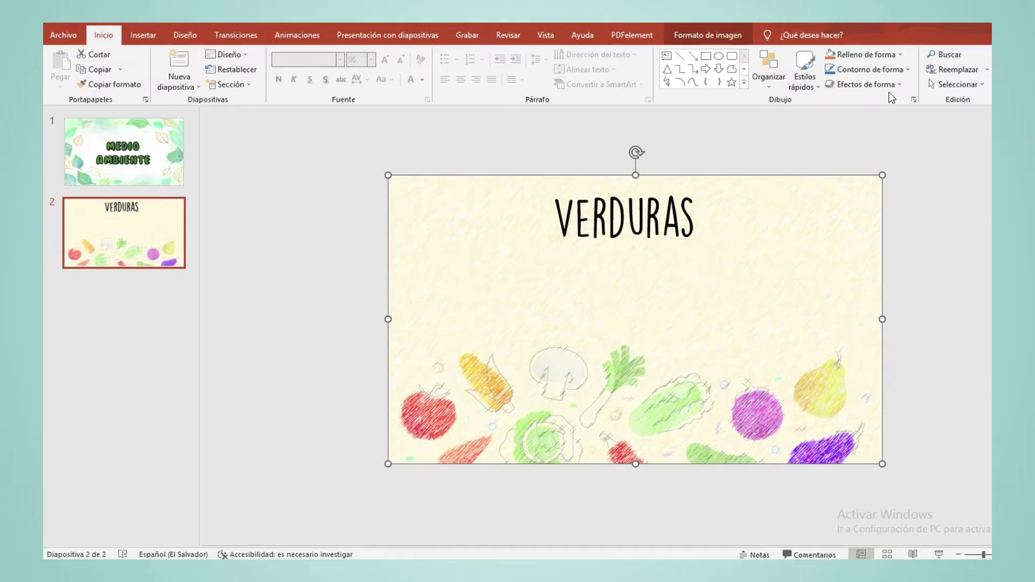
{"action": "key", "text": "ctrl+z"}
{"action": "left_click", "coordinate": [143, 35]}
Step: Draw a horizontal line left of VERDURAS and give it a green shape style
{"action": "left_click", "coordinate": [273, 79]}
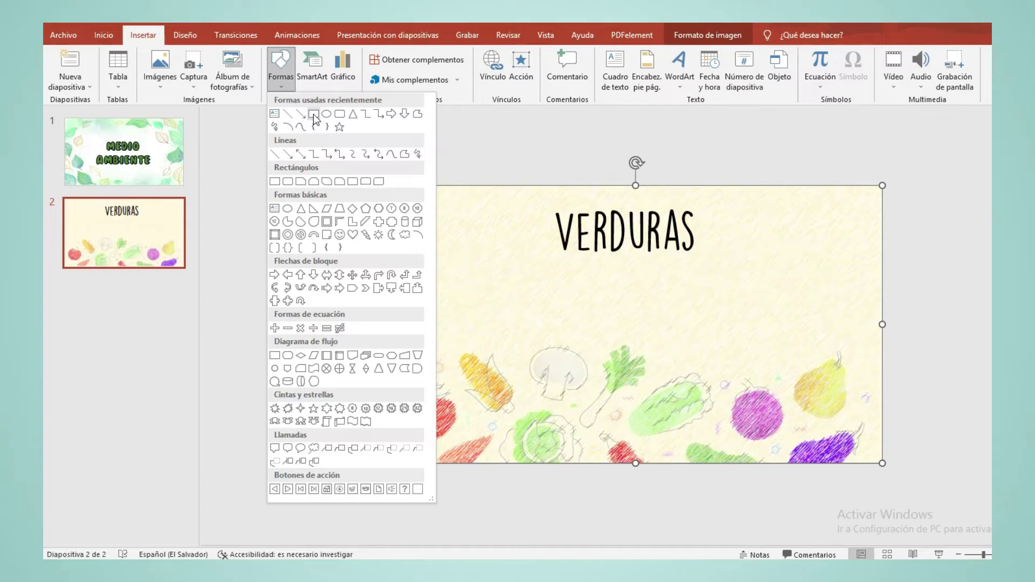
{"action": "left_click", "coordinate": [313, 114]}
{"action": "left_click_drag", "start_coordinate": [443, 227], "coordinate": [550, 230]}
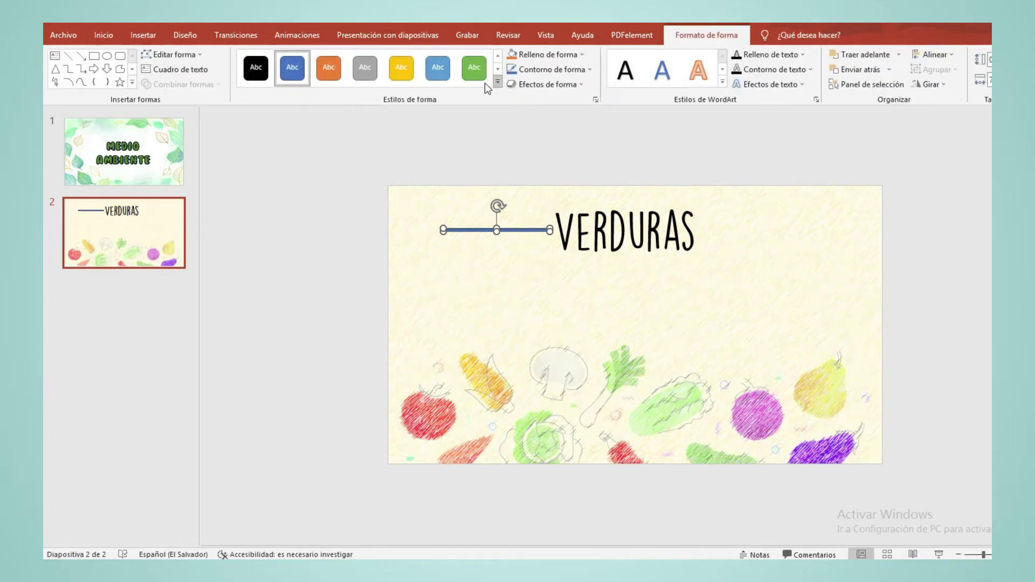
{"action": "left_click", "coordinate": [255, 75]}
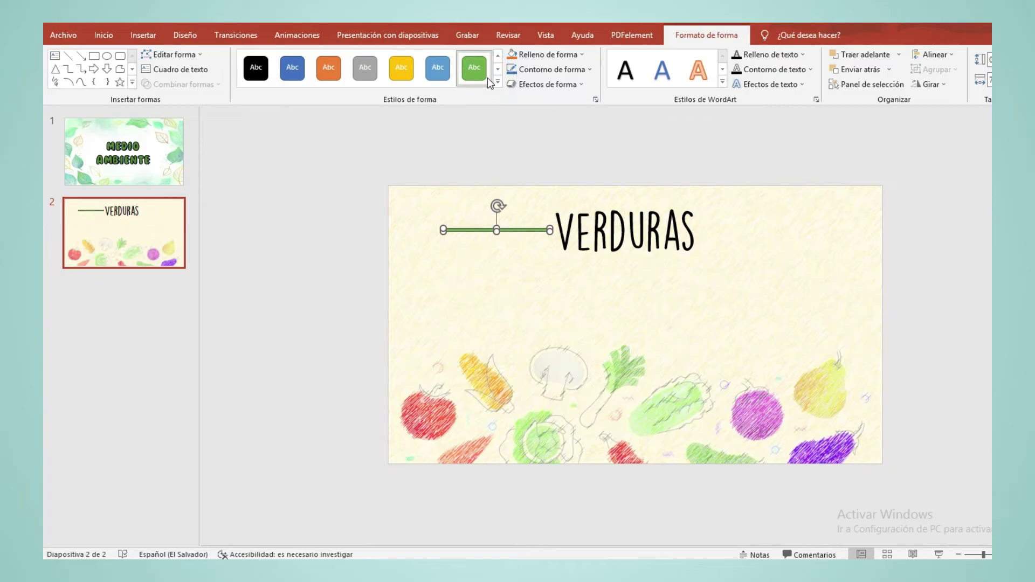
{"action": "left_click", "coordinate": [497, 83]}
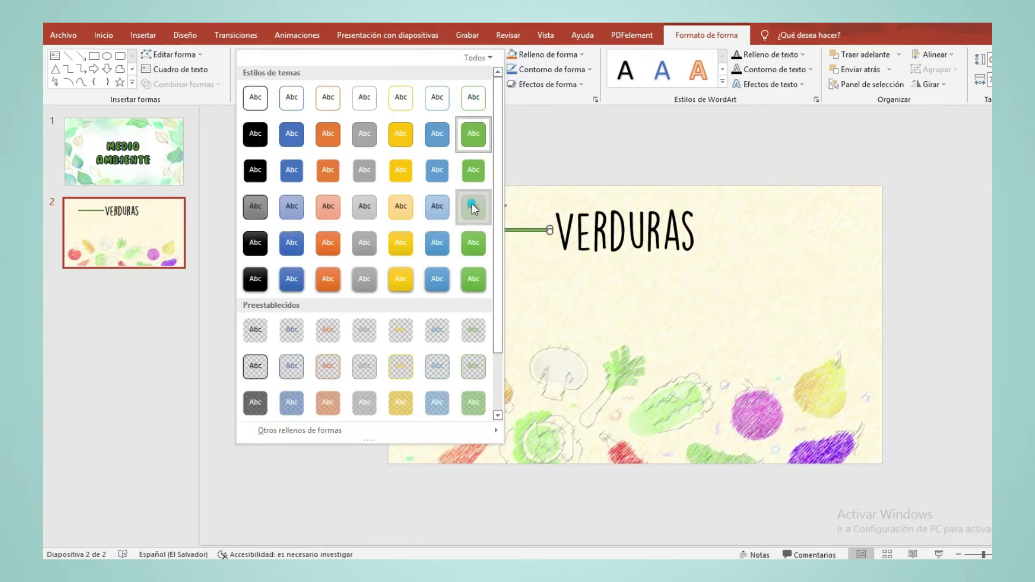
{"action": "left_click", "coordinate": [470, 240]}
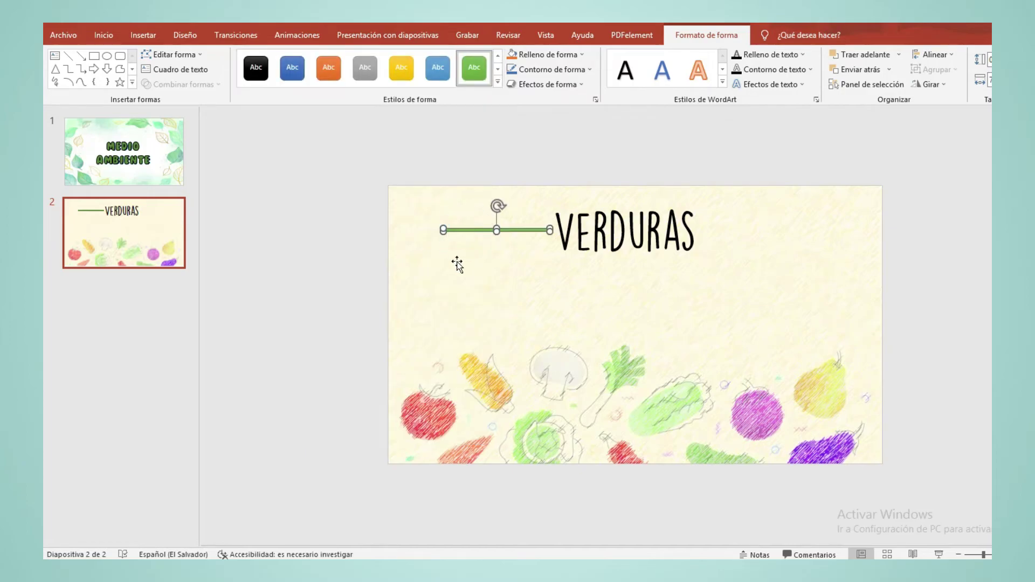
Step: Duplicate the green line and place the copy to the right of VERDURAS
{"action": "key", "text": "ctrl+c"}
{"action": "key", "text": "ctrl+v"}
{"action": "left_click_drag", "start_coordinate": [515, 250], "coordinate": [781, 229]}
{"action": "left_click", "coordinate": [875, 295]}
{"action": "left_click", "coordinate": [912, 286]}
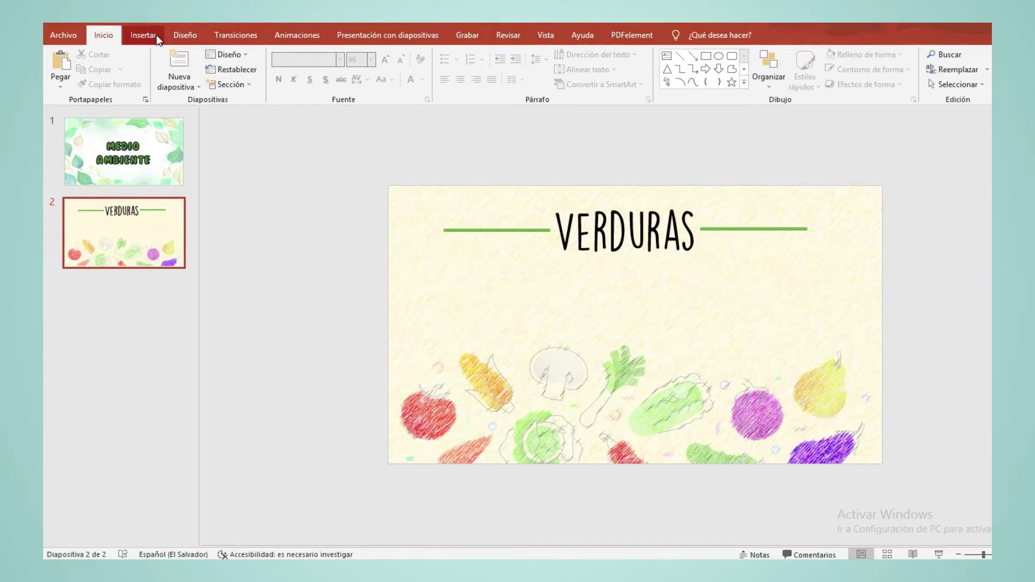
Step: Duplicate the VERDURAS box as a 'Beneficios y Ventajas' subtitle in Magical Feather below it
{"action": "left_click", "coordinate": [592, 233]}
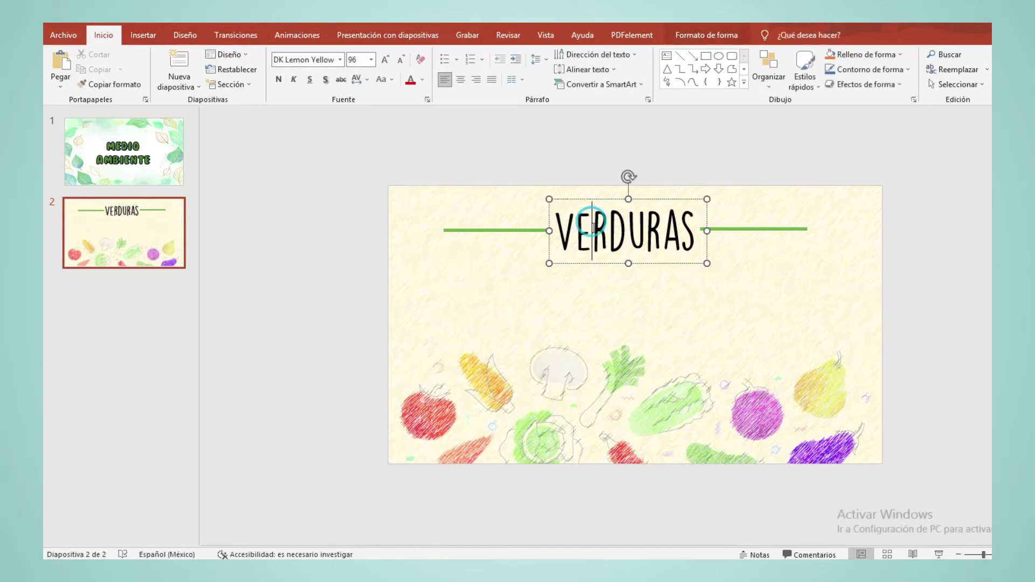
{"action": "left_click", "coordinate": [604, 263]}
{"action": "key", "text": "ctrl+c"}
{"action": "key", "text": "ctrl+v"}
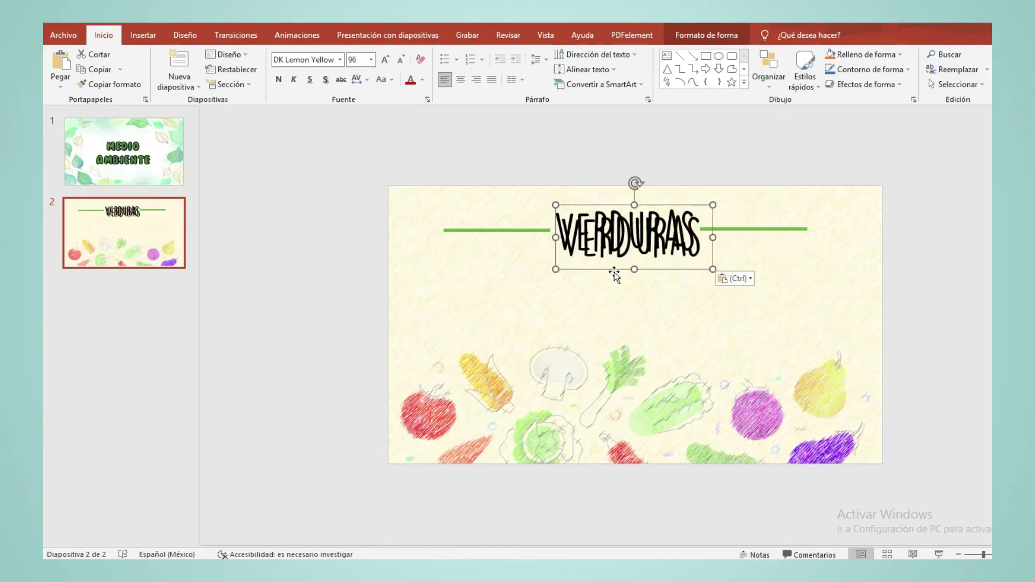
{"action": "mouse_move", "coordinate": [600, 267]}
{"action": "left_mouse_down"}
{"action": "mouse_move", "coordinate": [615, 269]}
{"action": "mouse_move", "coordinate": [510, 324]}
{"action": "left_mouse_up"}
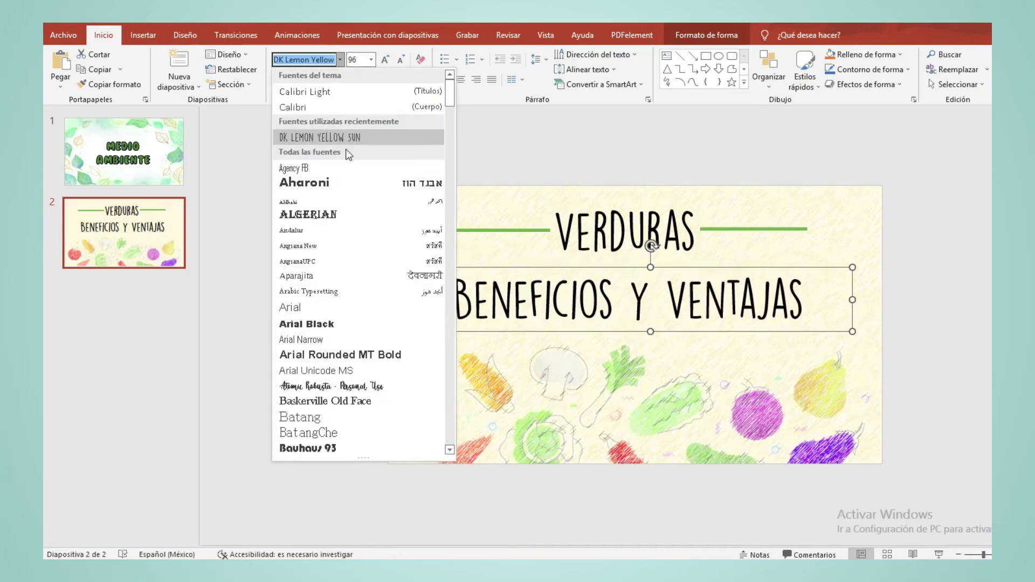
{"action": "scroll", "coordinate": [348, 378], "scroll_direction": "down", "scroll_amount": 1}
{"action": "scroll", "coordinate": [347, 373], "scroll_direction": "down", "scroll_amount": 1}
{"action": "scroll", "coordinate": [344, 374], "scroll_direction": "down", "scroll_amount": 6}
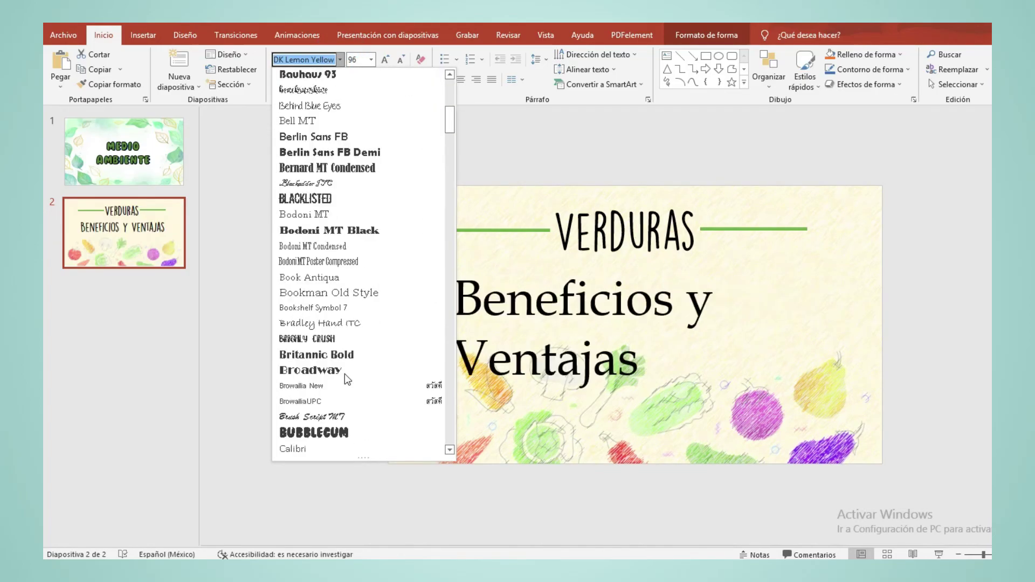
{"action": "scroll", "coordinate": [344, 373], "scroll_direction": "down", "scroll_amount": 3}
{"action": "scroll", "coordinate": [345, 378], "scroll_direction": "down", "scroll_amount": 15}
{"action": "left_click", "coordinate": [354, 291]}
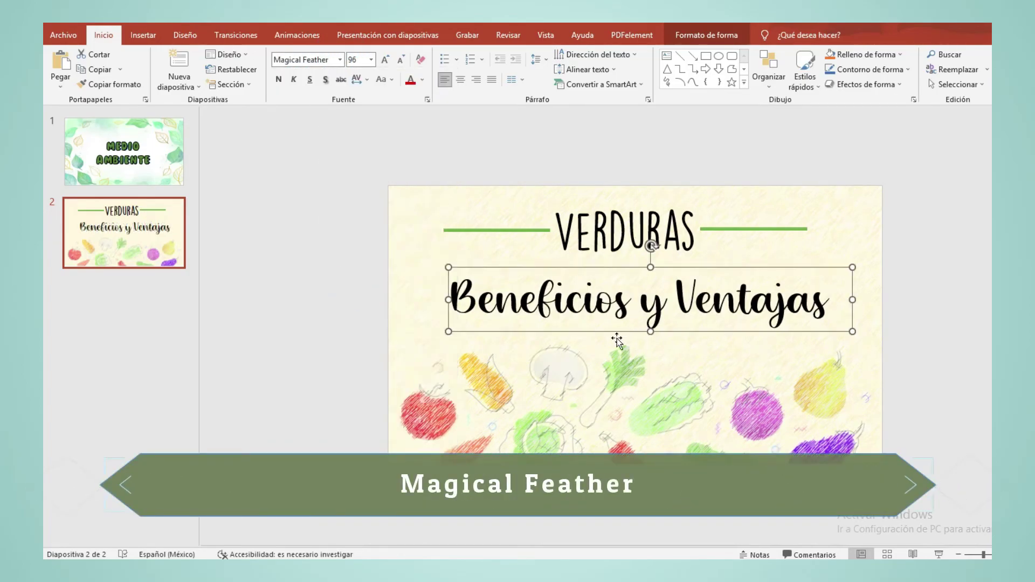
{"action": "mouse_move", "coordinate": [617, 338]}
{"action": "left_mouse_down"}
{"action": "mouse_move", "coordinate": [594, 323]}
{"action": "mouse_move", "coordinate": [593, 338]}
{"action": "left_mouse_up"}
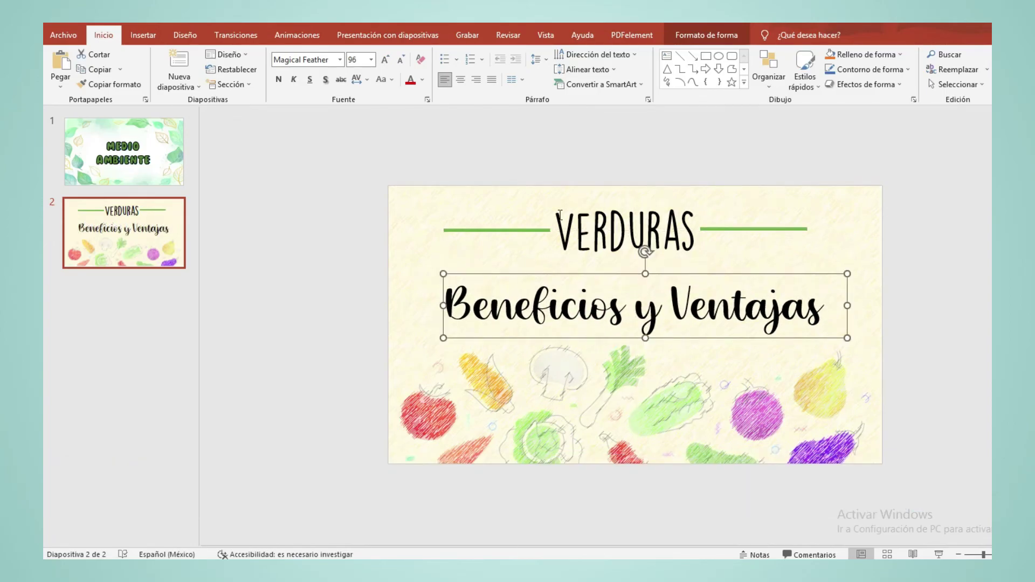
Step: Move the VERDURAS title and both green lines lower together, then show slide 1
{"action": "left_click", "coordinate": [527, 229]}
{"action": "left_click", "coordinate": [625, 237], "text": "shift"}
{"action": "left_click", "coordinate": [755, 229], "text": "shift"}
{"action": "left_click_drag", "start_coordinate": [754, 229], "coordinate": [754, 253]}
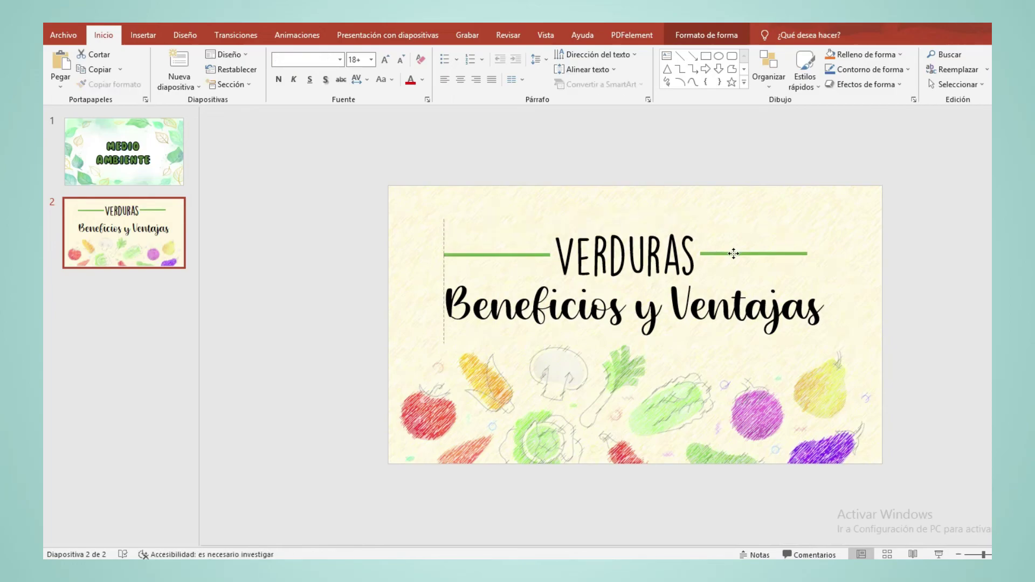
{"action": "left_click", "coordinate": [916, 316]}
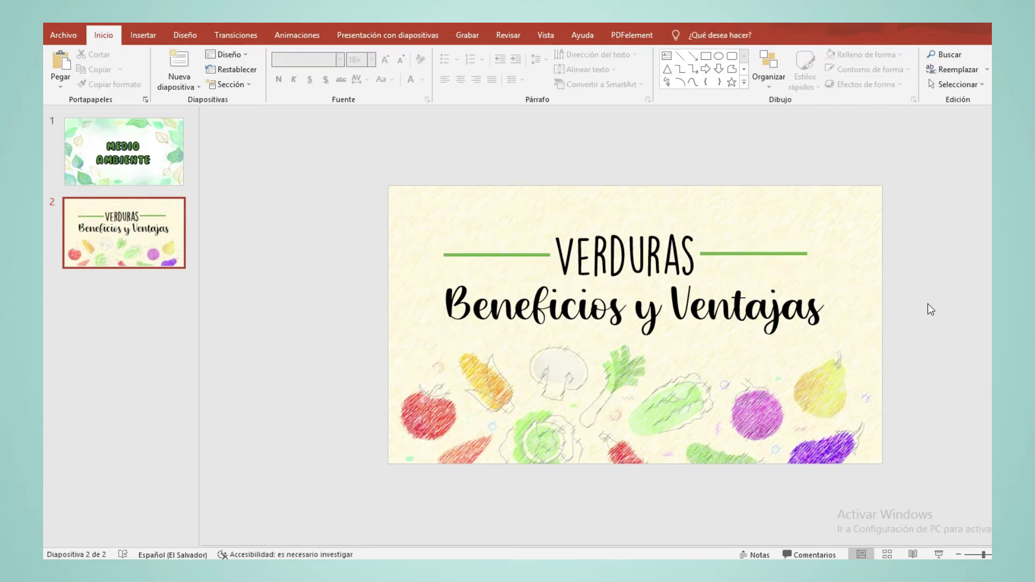
{"action": "left_click", "coordinate": [138, 167]}
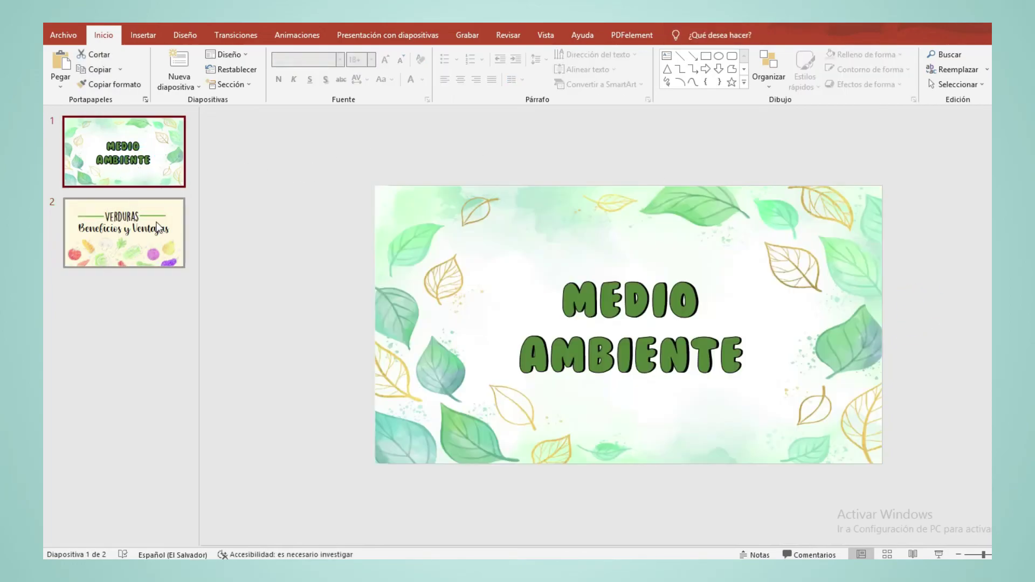
Step: Glance at the Emprendimiento presentation, then return to the VERDURAS slide of the vegetables deck
{"action": "left_click", "coordinate": [174, 241]}
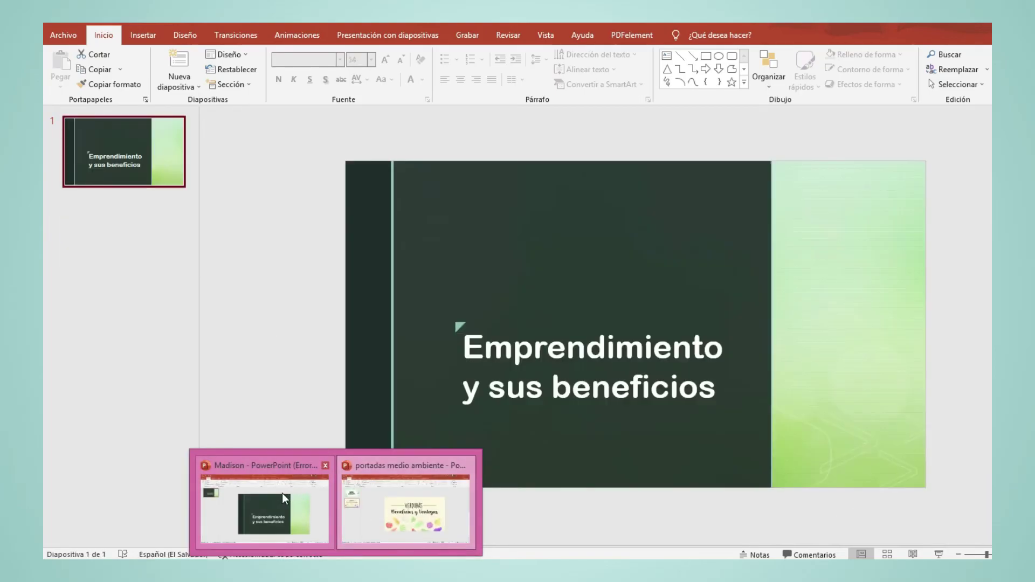
{"action": "left_click", "coordinate": [282, 494]}
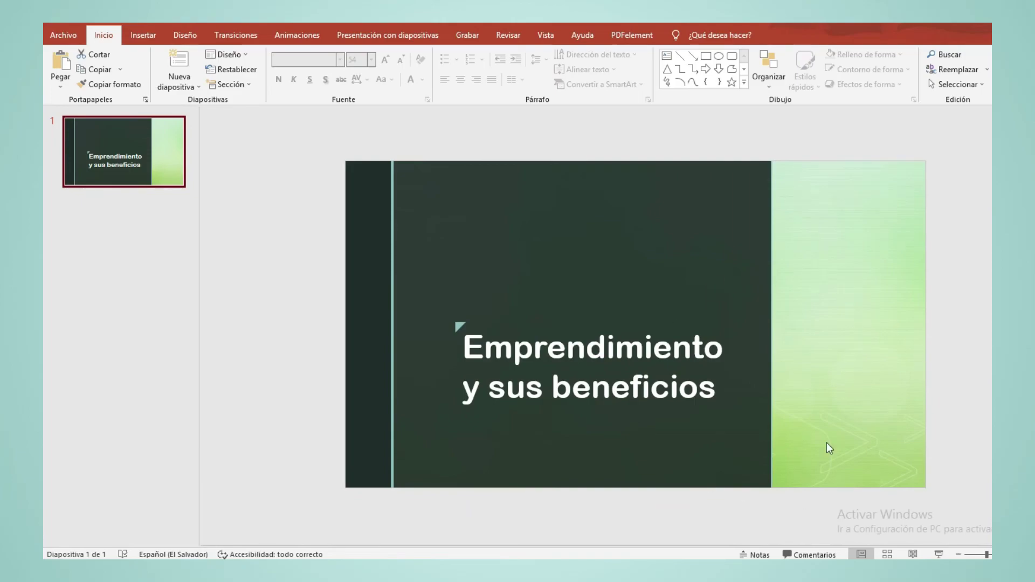
{"action": "left_click", "coordinate": [927, 211]}
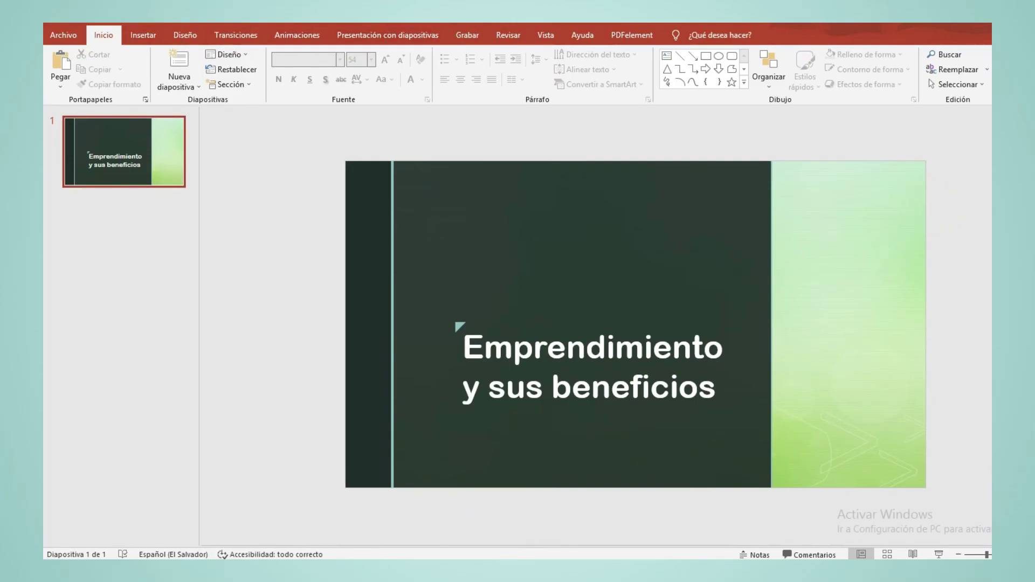
{"action": "left_click", "coordinate": [389, 506]}
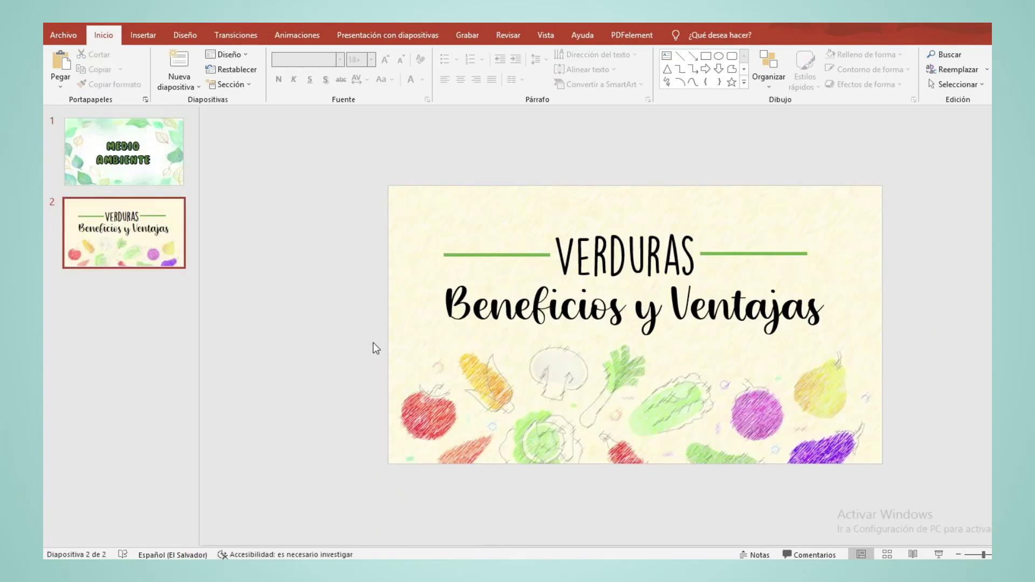